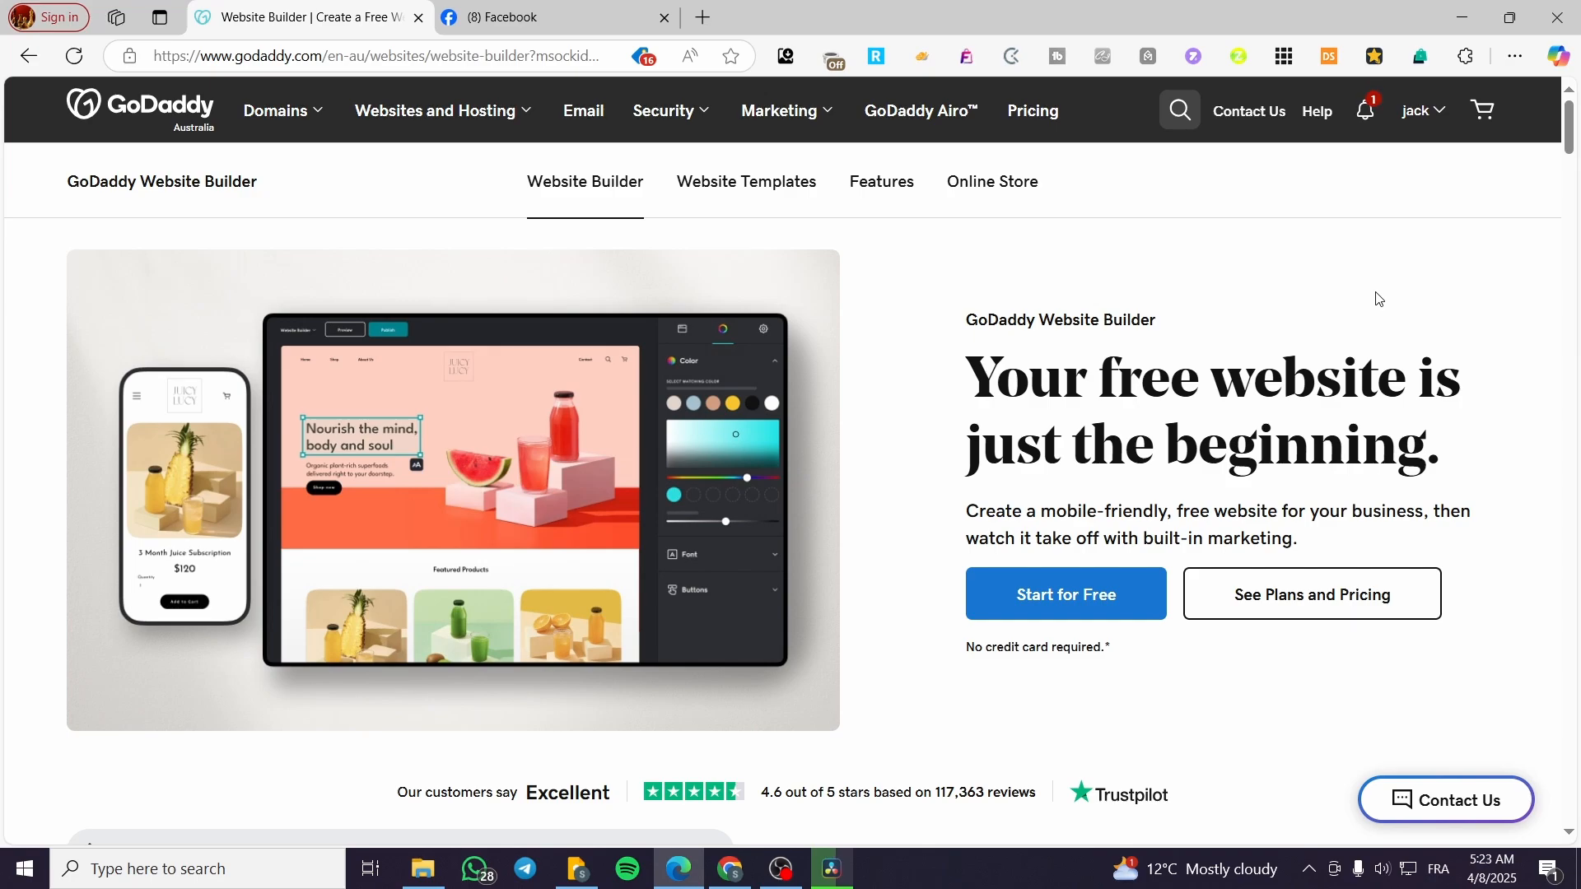
Go to the account's My Products page from the account menu at top right.
click(1417, 109)
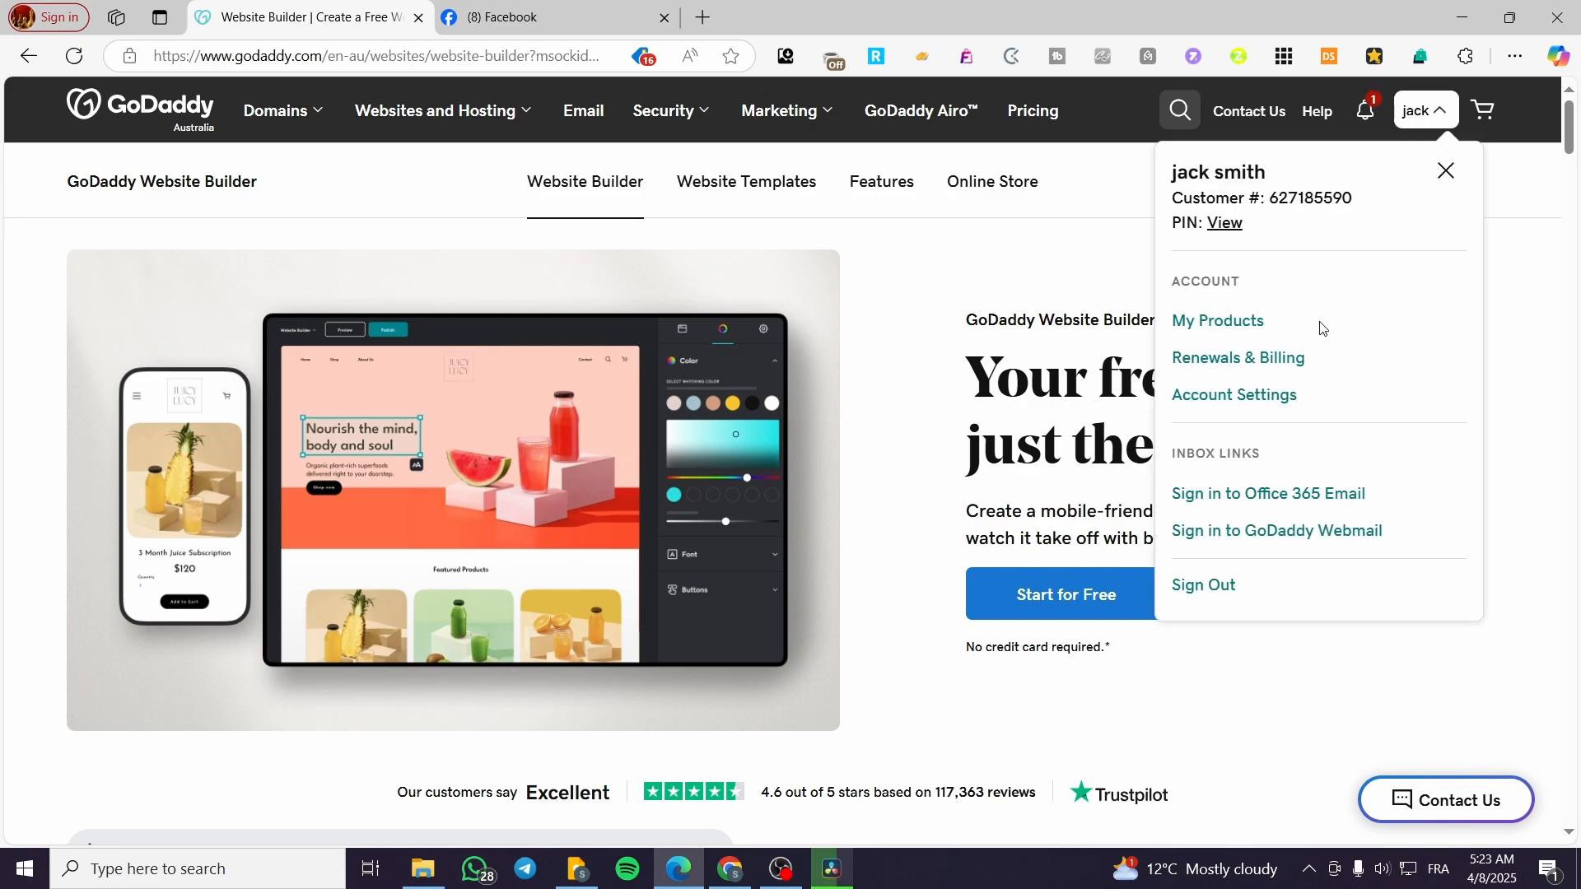
click(1210, 329)
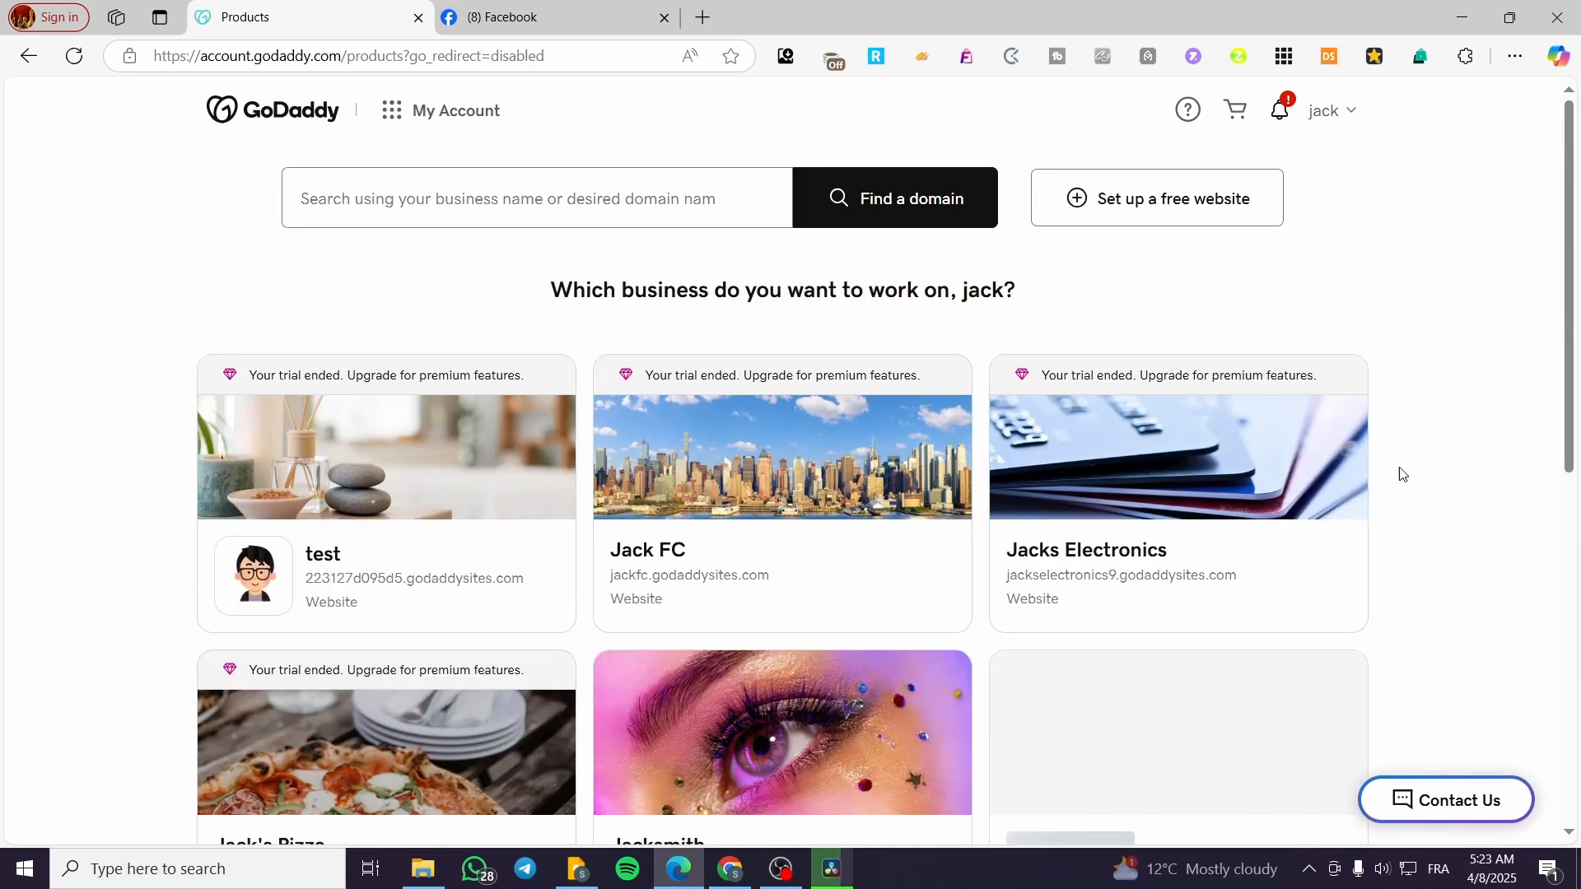
Open the 'test' website card and scroll through its dashboard setup tasks.
click(379, 484)
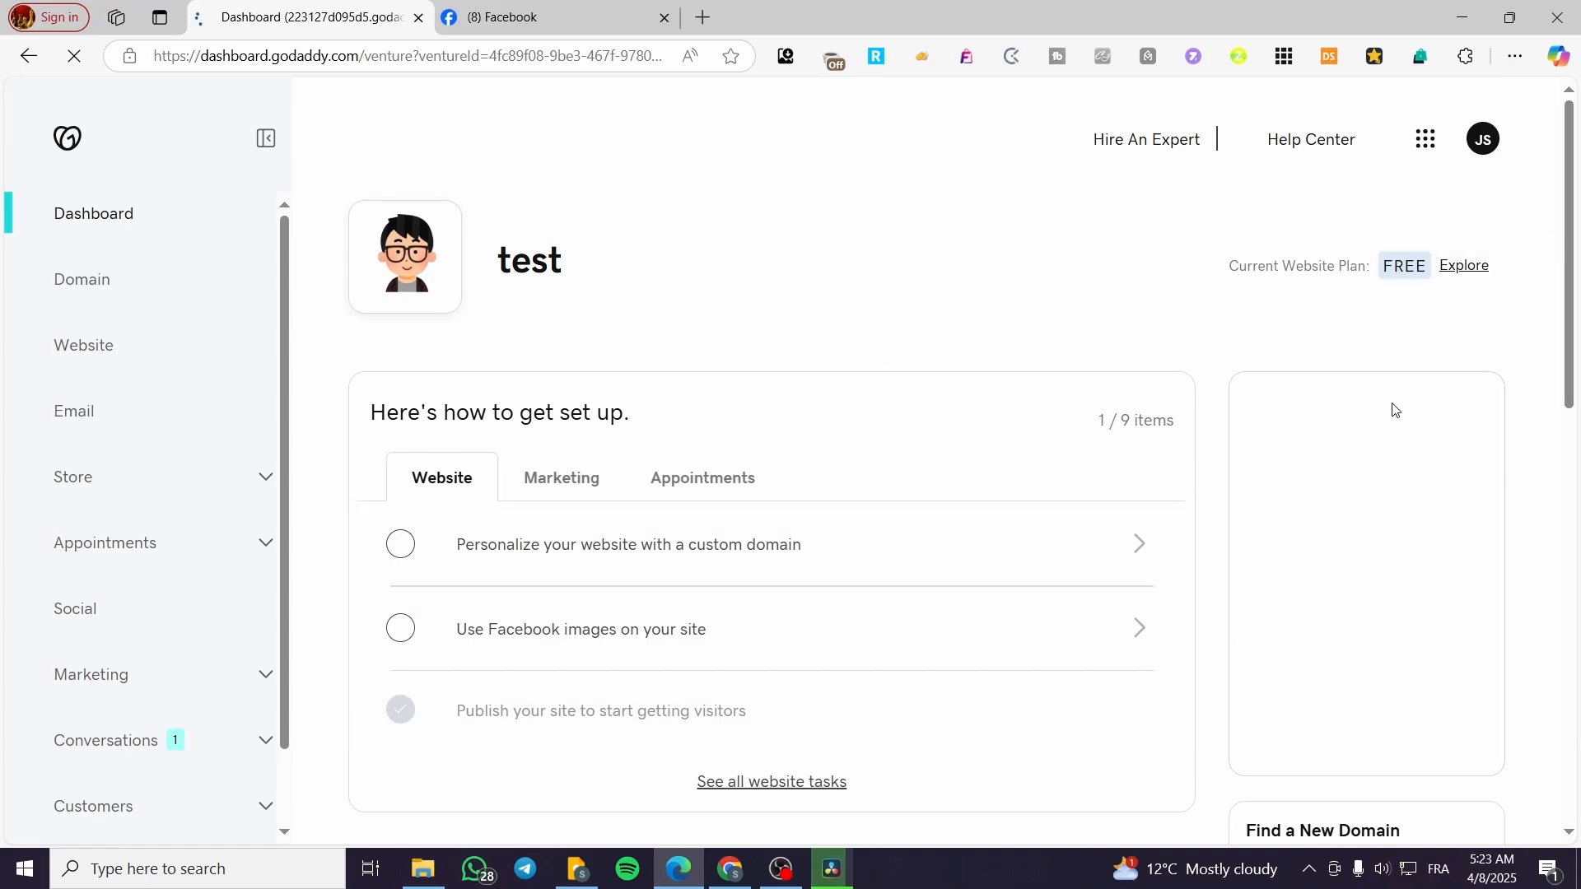
scroll(1405, 723, down, 1)
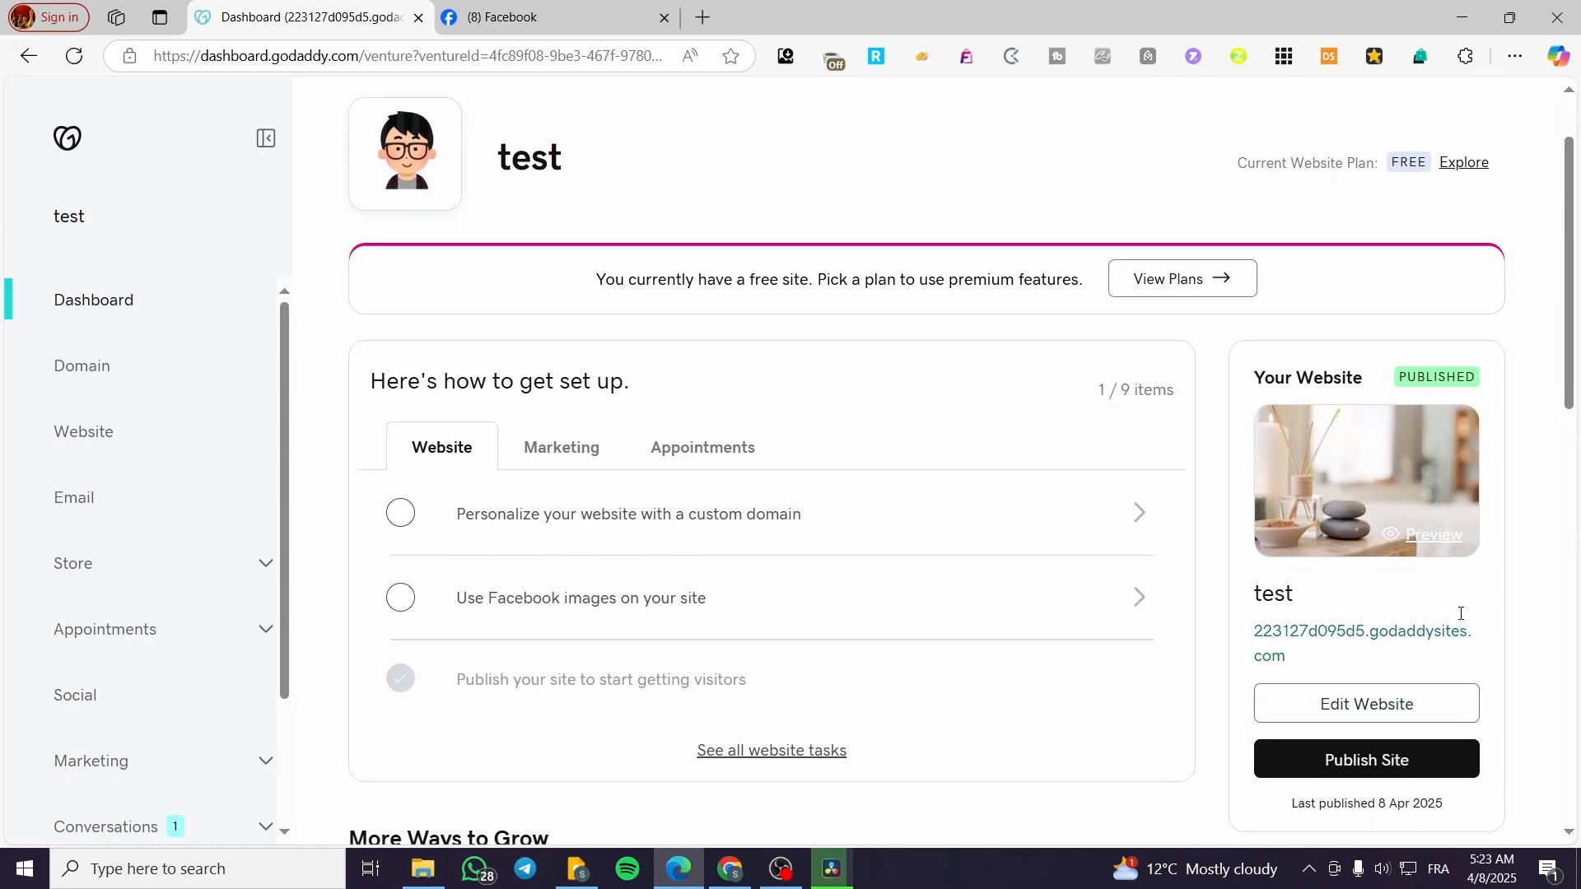
scroll(1367, 461, down, 1)
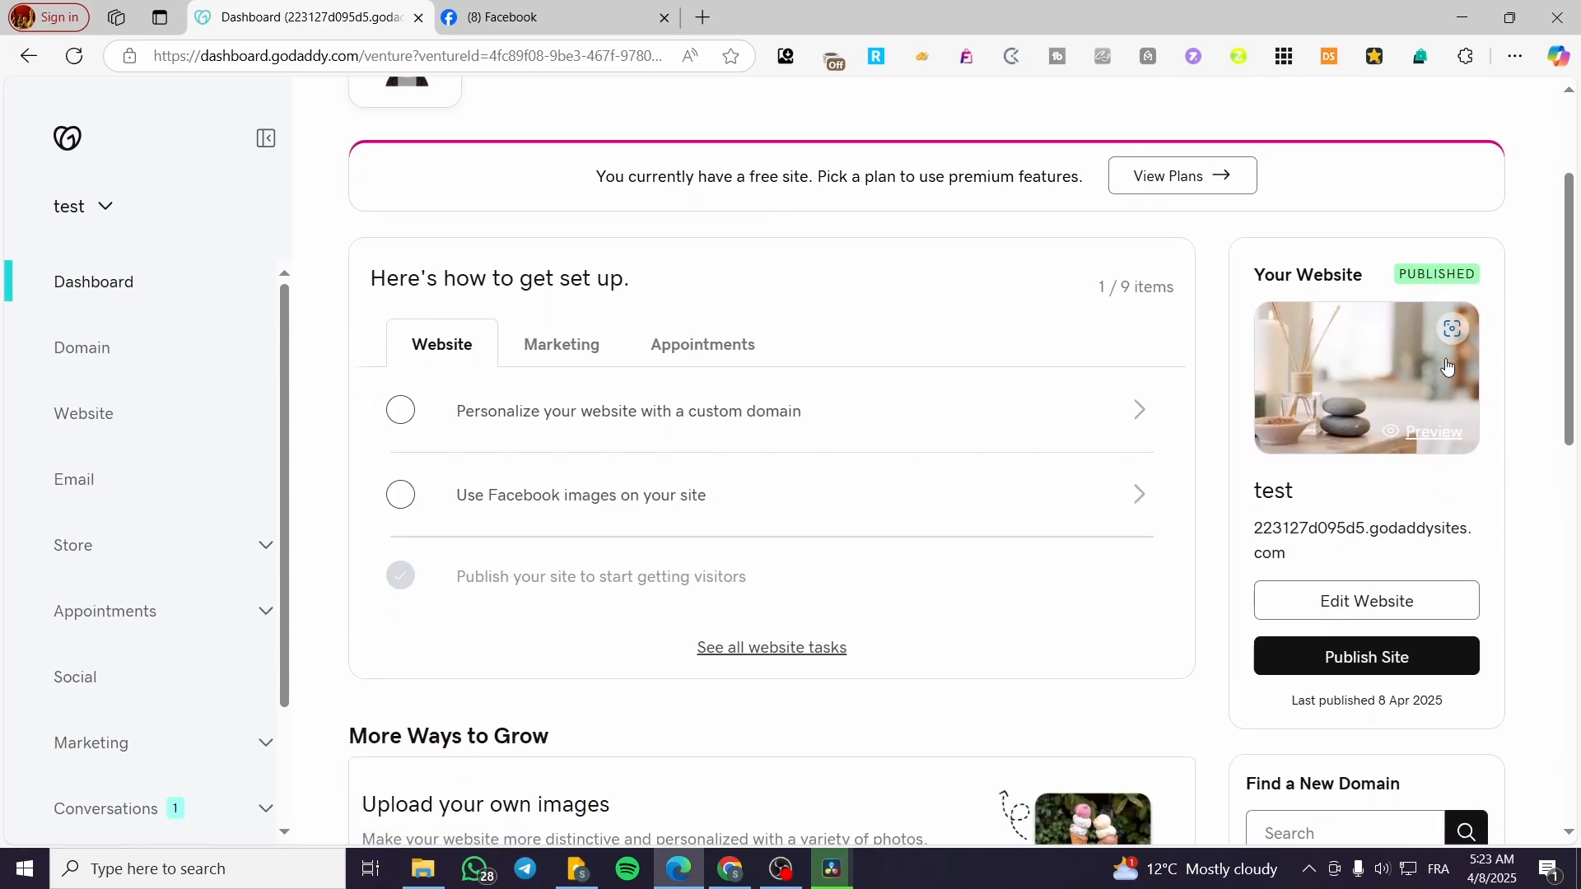
Edit the test site and add the recommended Hot Stone Therapy service (1 hr, $110) to Online Appointments.
click(1367, 613)
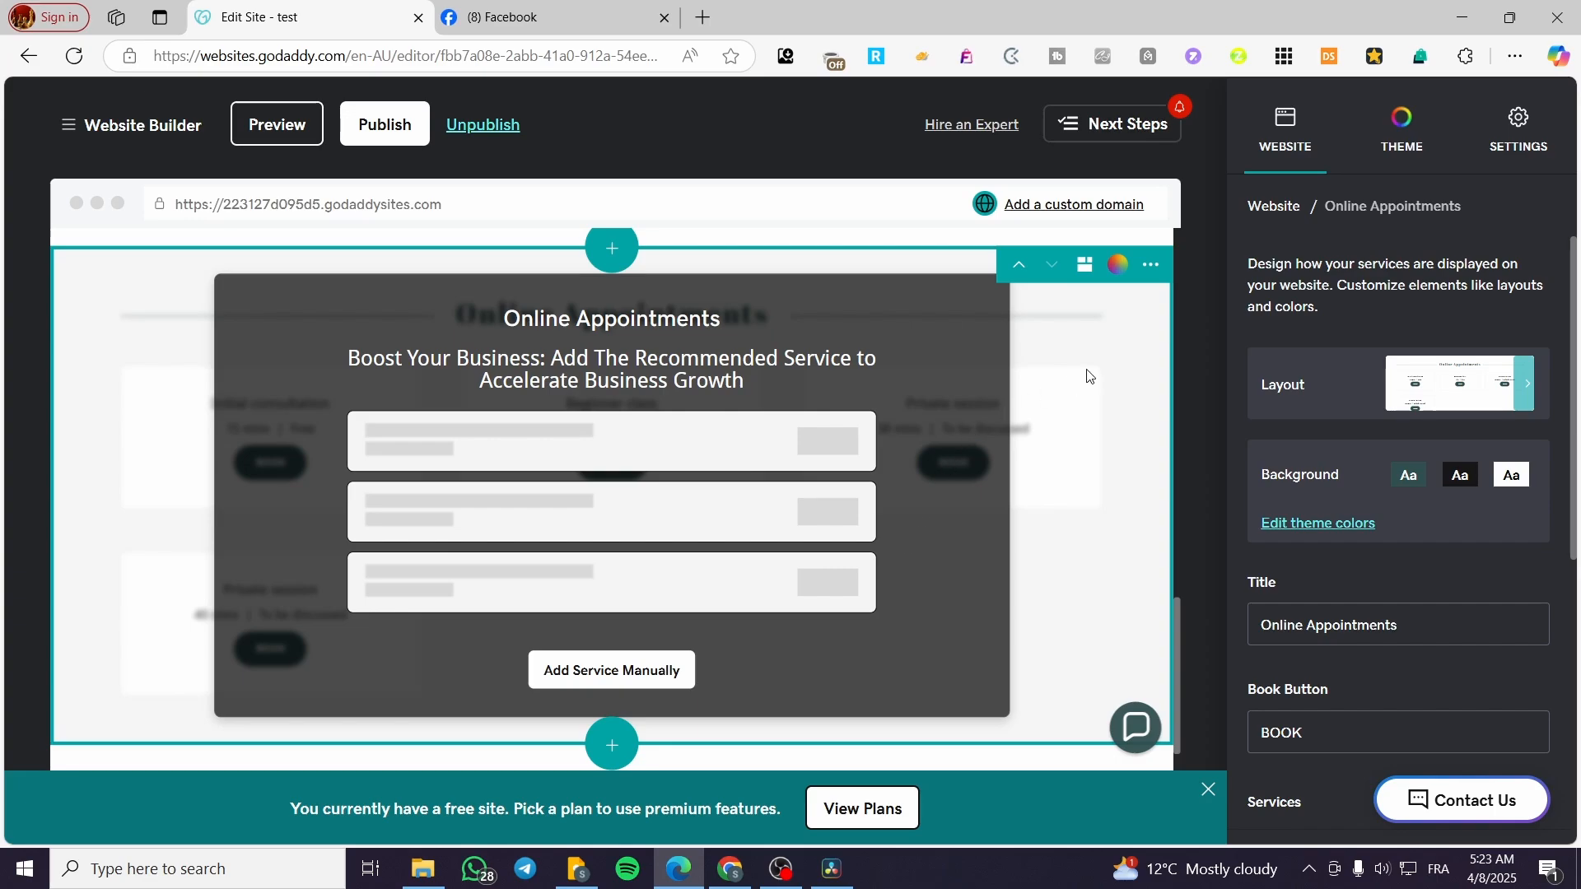
scroll(1379, 544, down, 5)
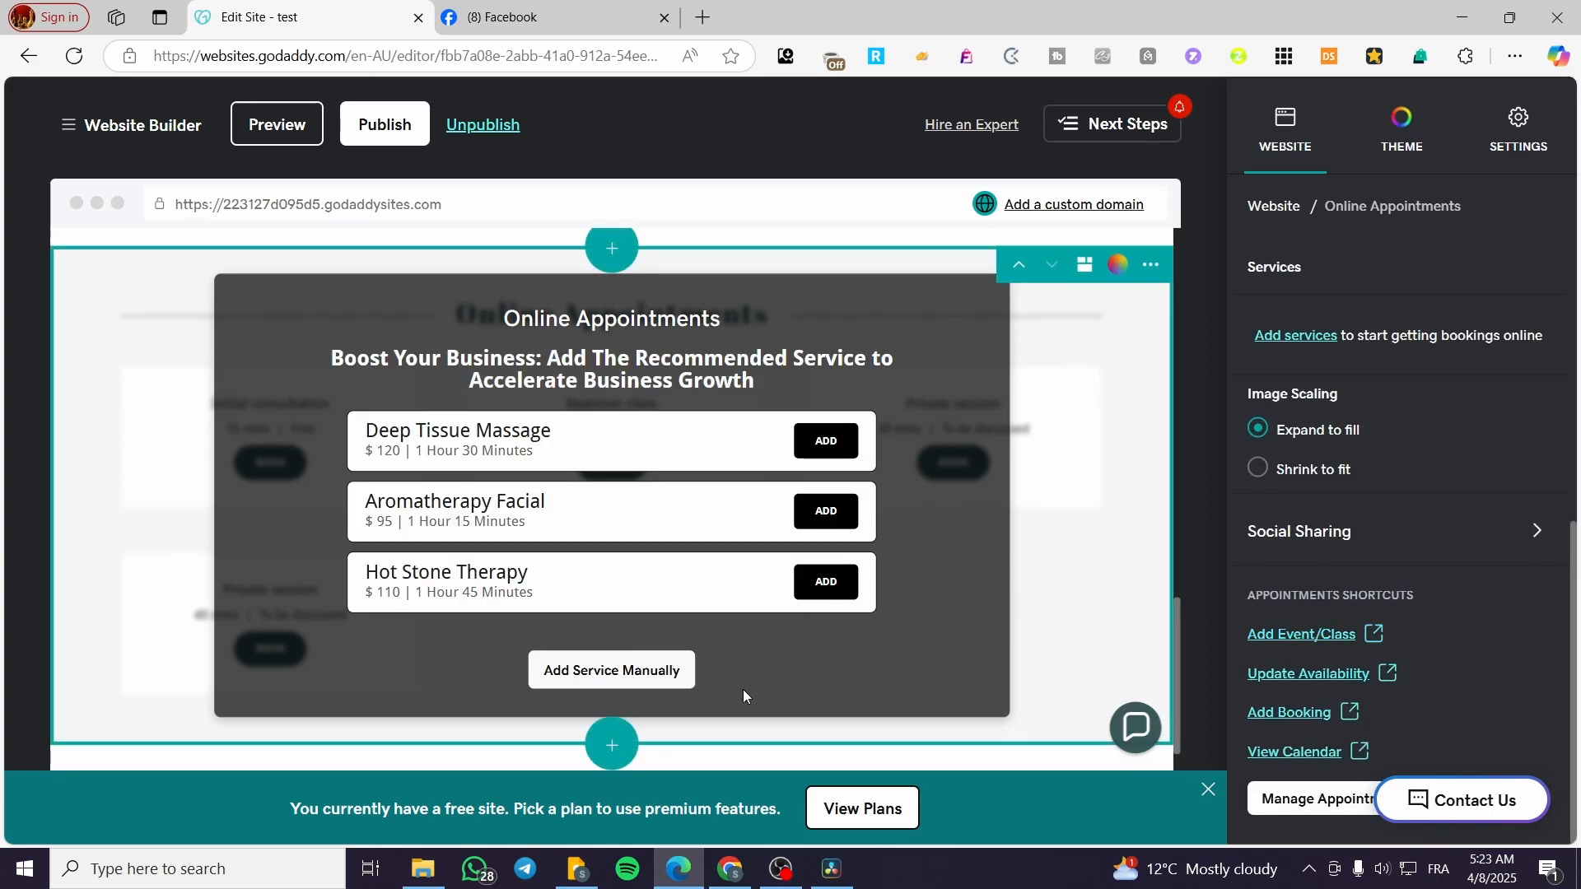
click(610, 670)
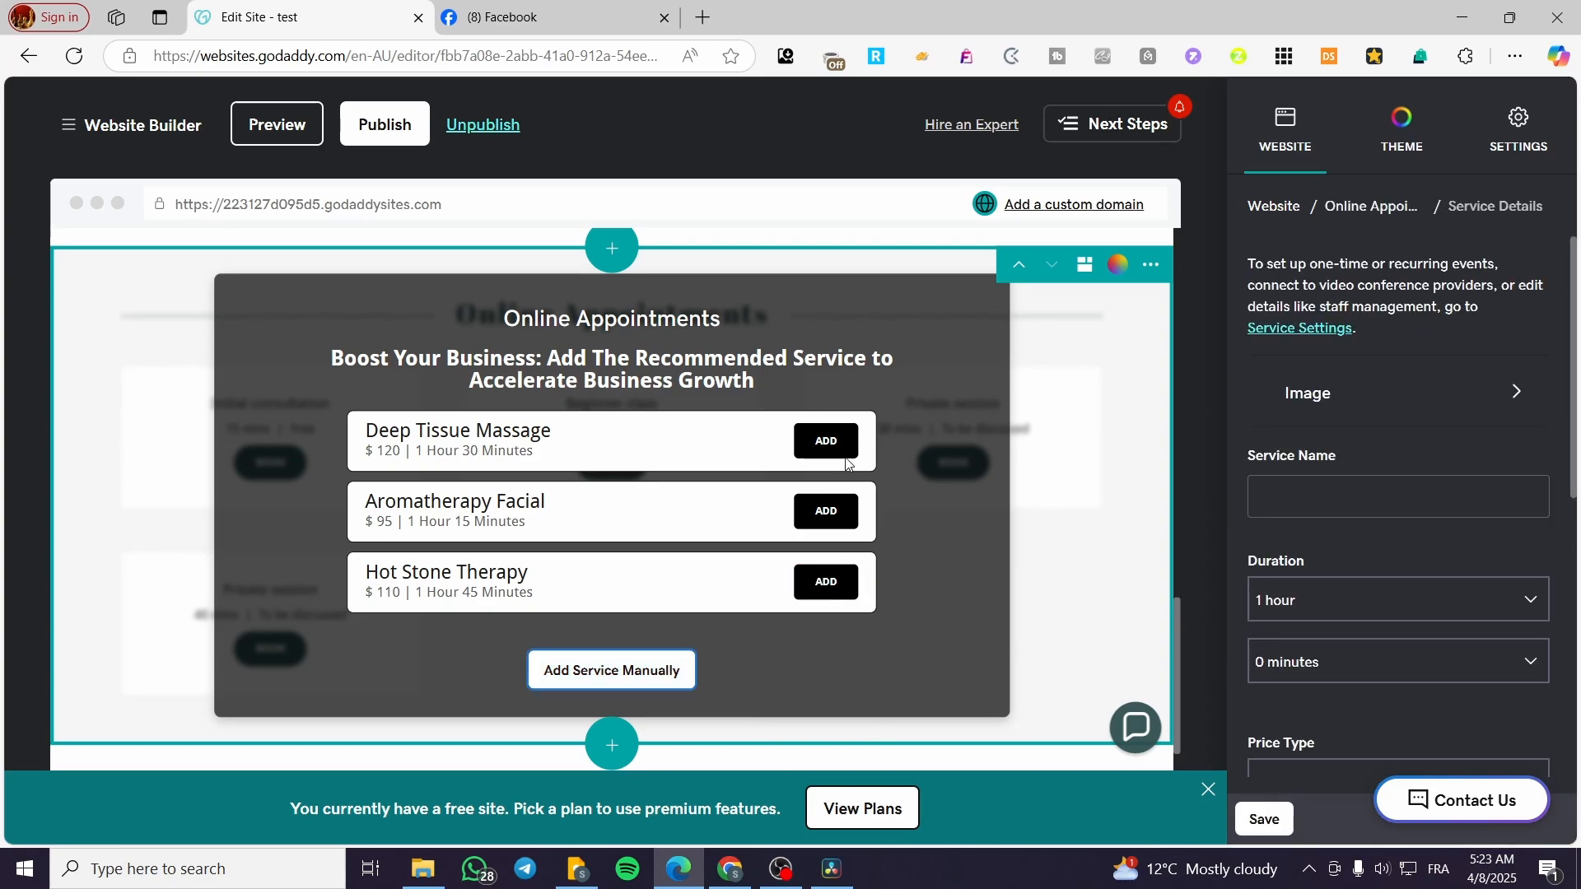
click(826, 512)
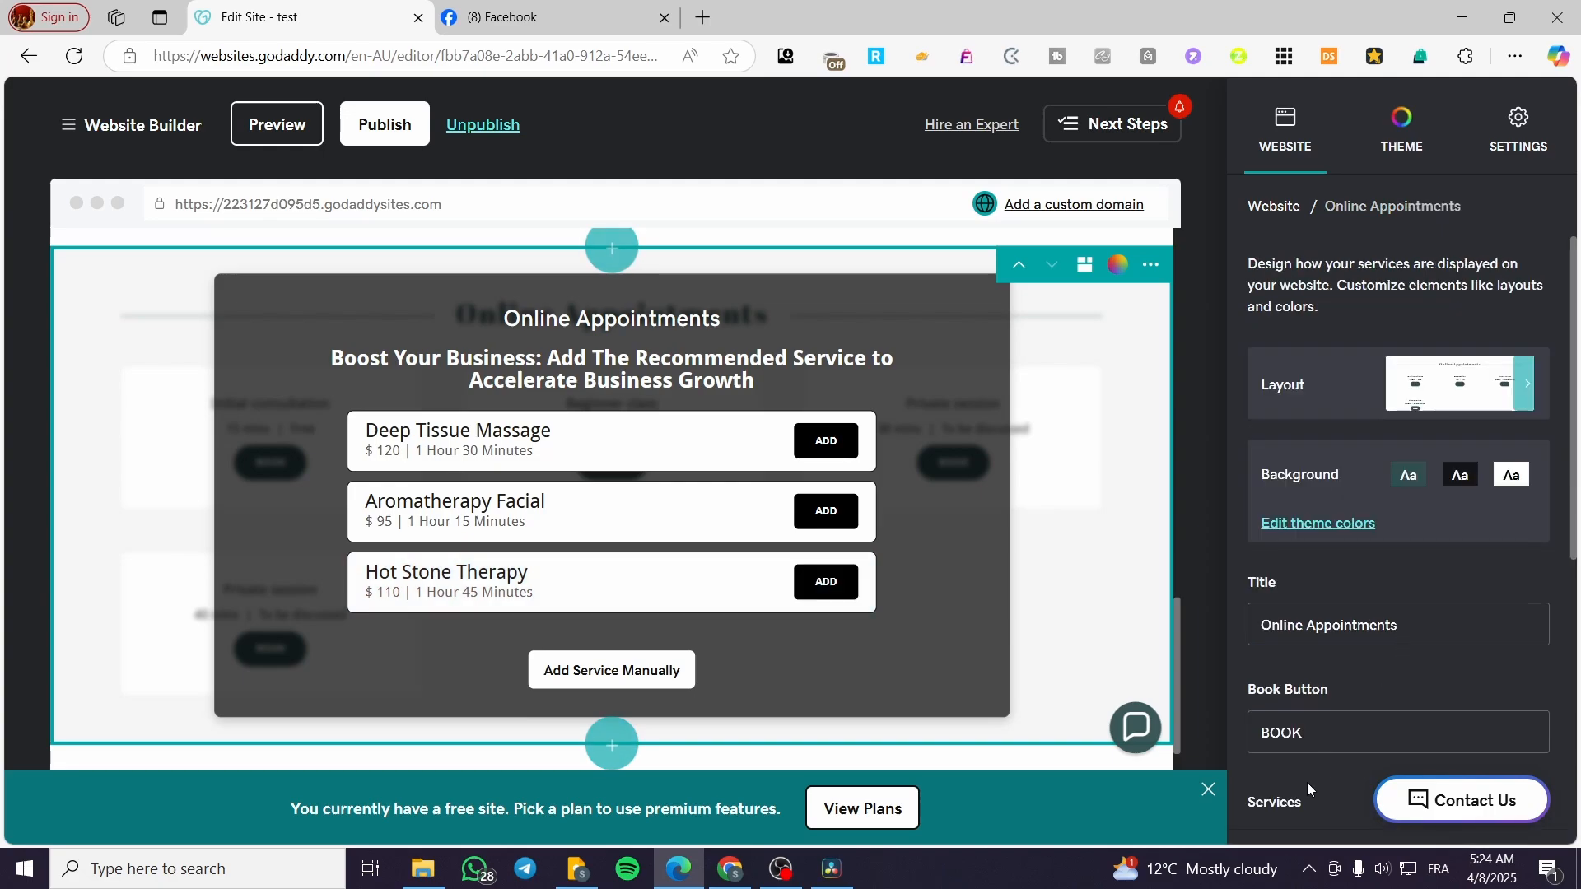
click(1267, 822)
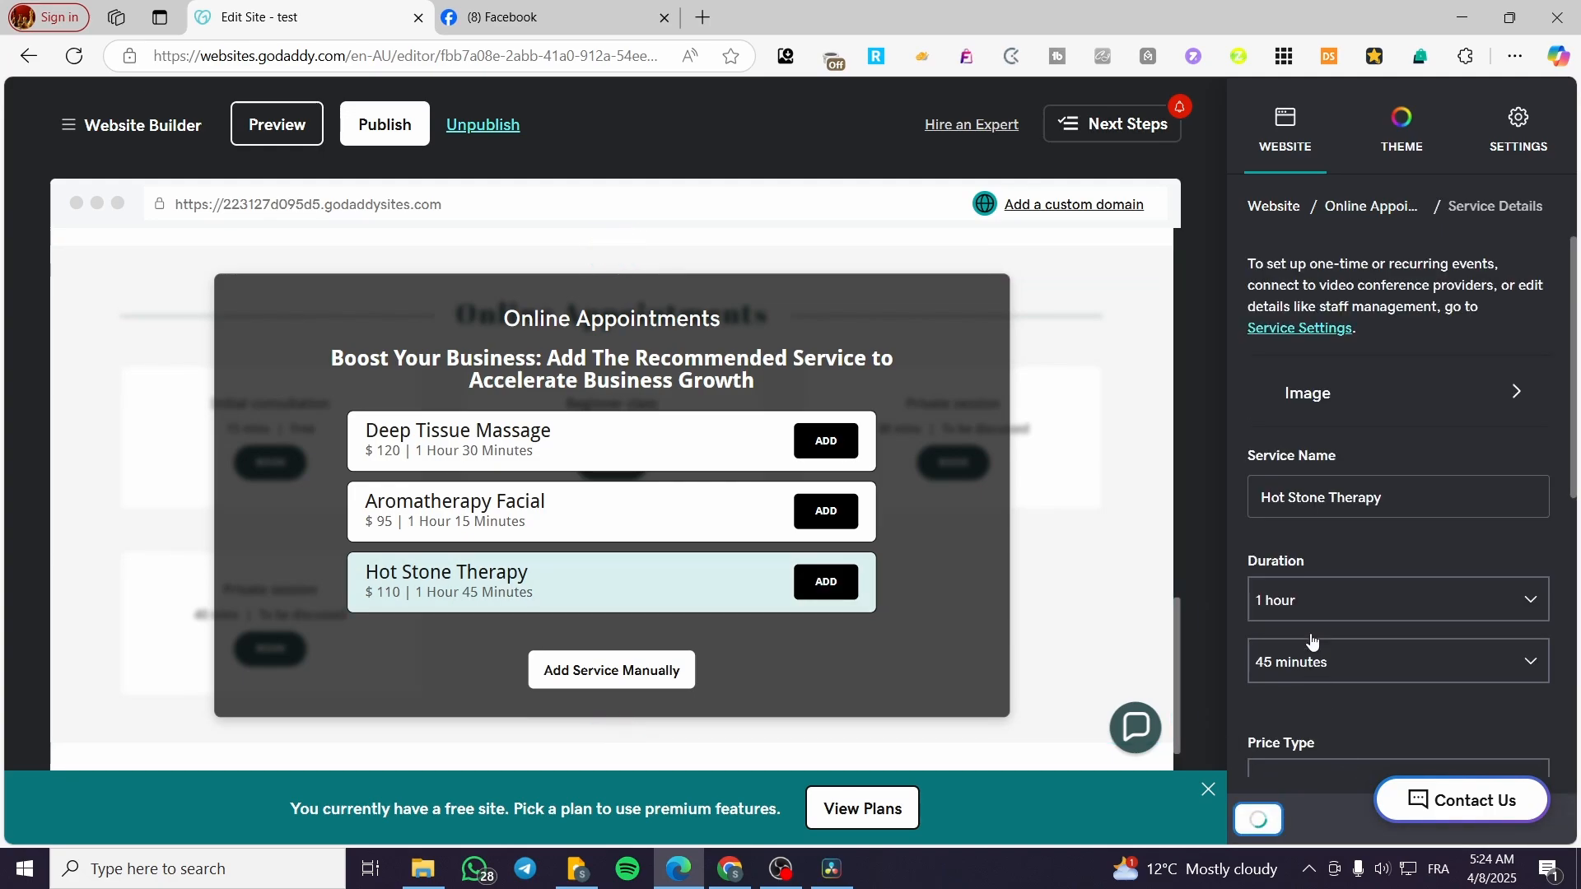
scroll(1312, 638, down, 6)
scroll(921, 669, down, 2)
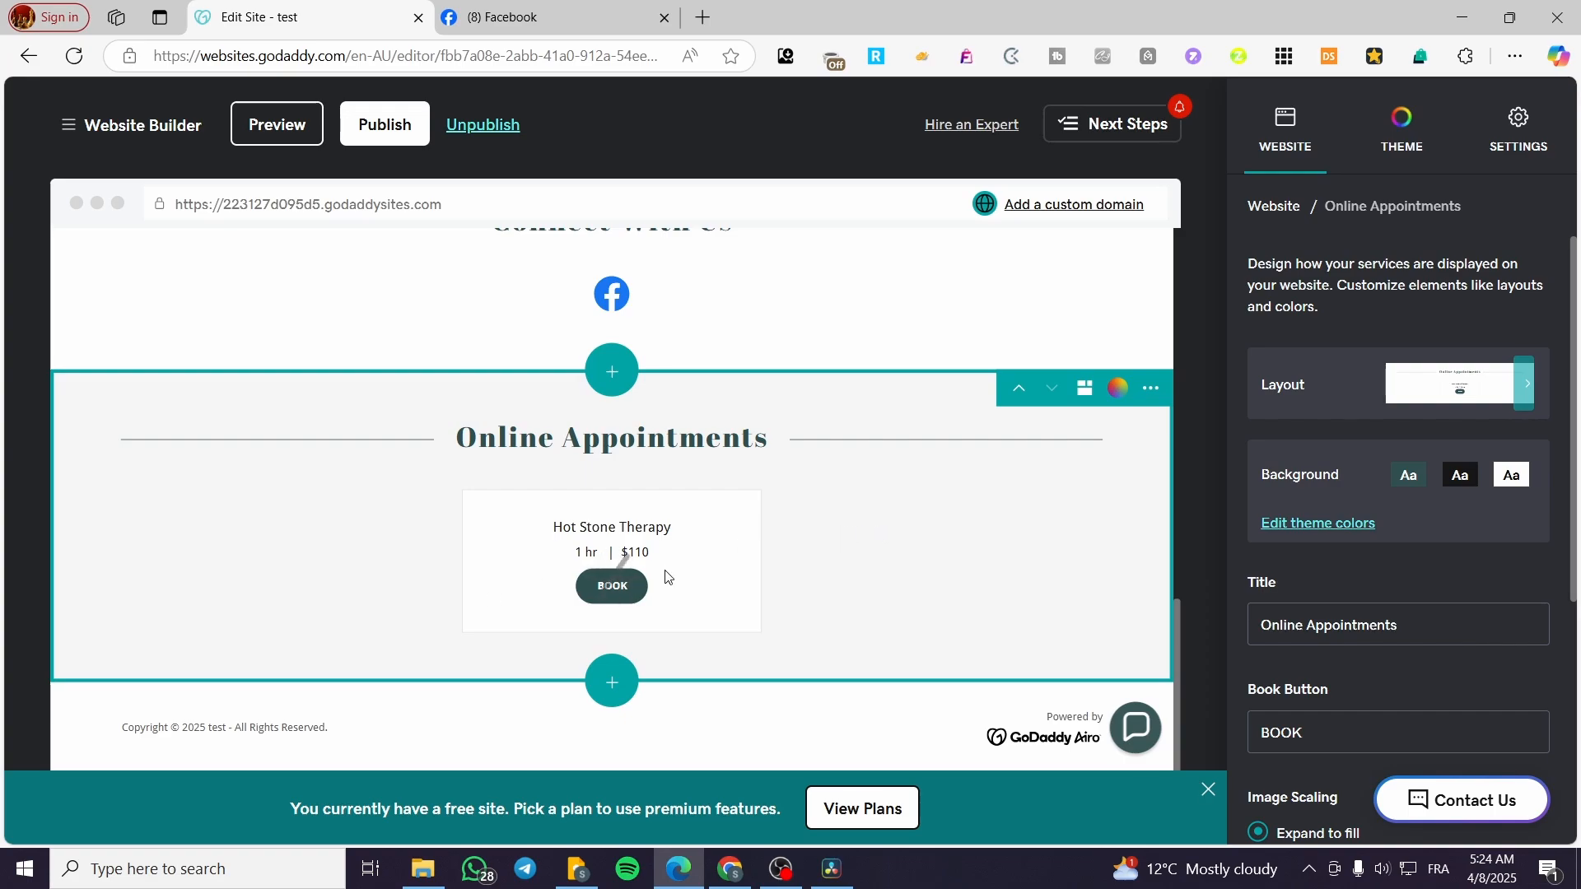
Open the appointment availability settings (9:00 AM–5:00 PM each day) in a new tab.
click(627, 586)
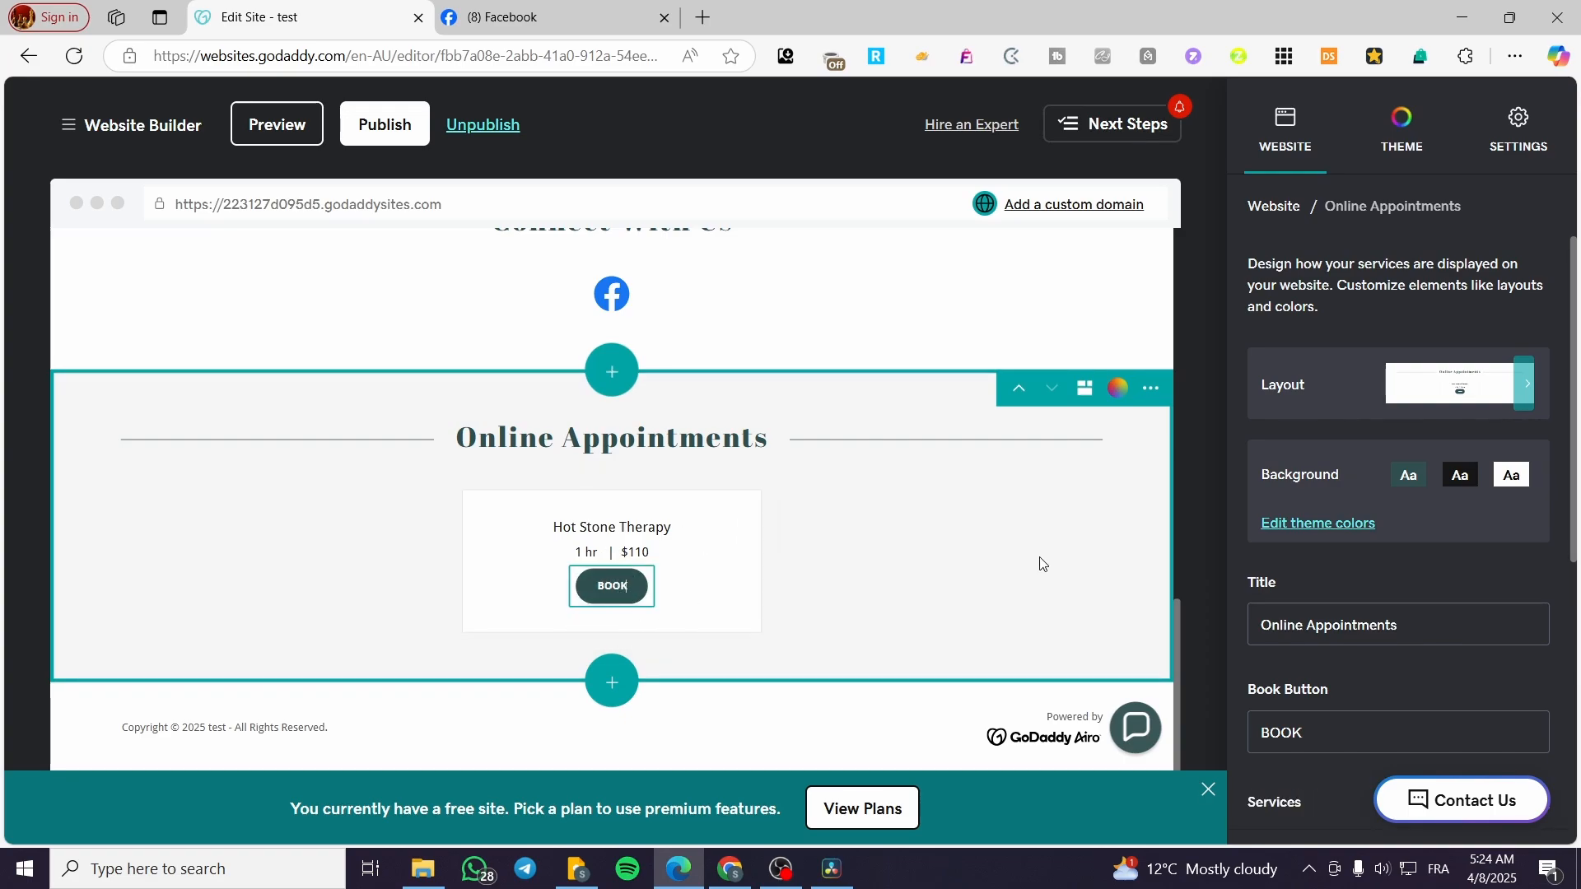
scroll(1325, 568, down, 4)
scroll(1323, 589, down, 3)
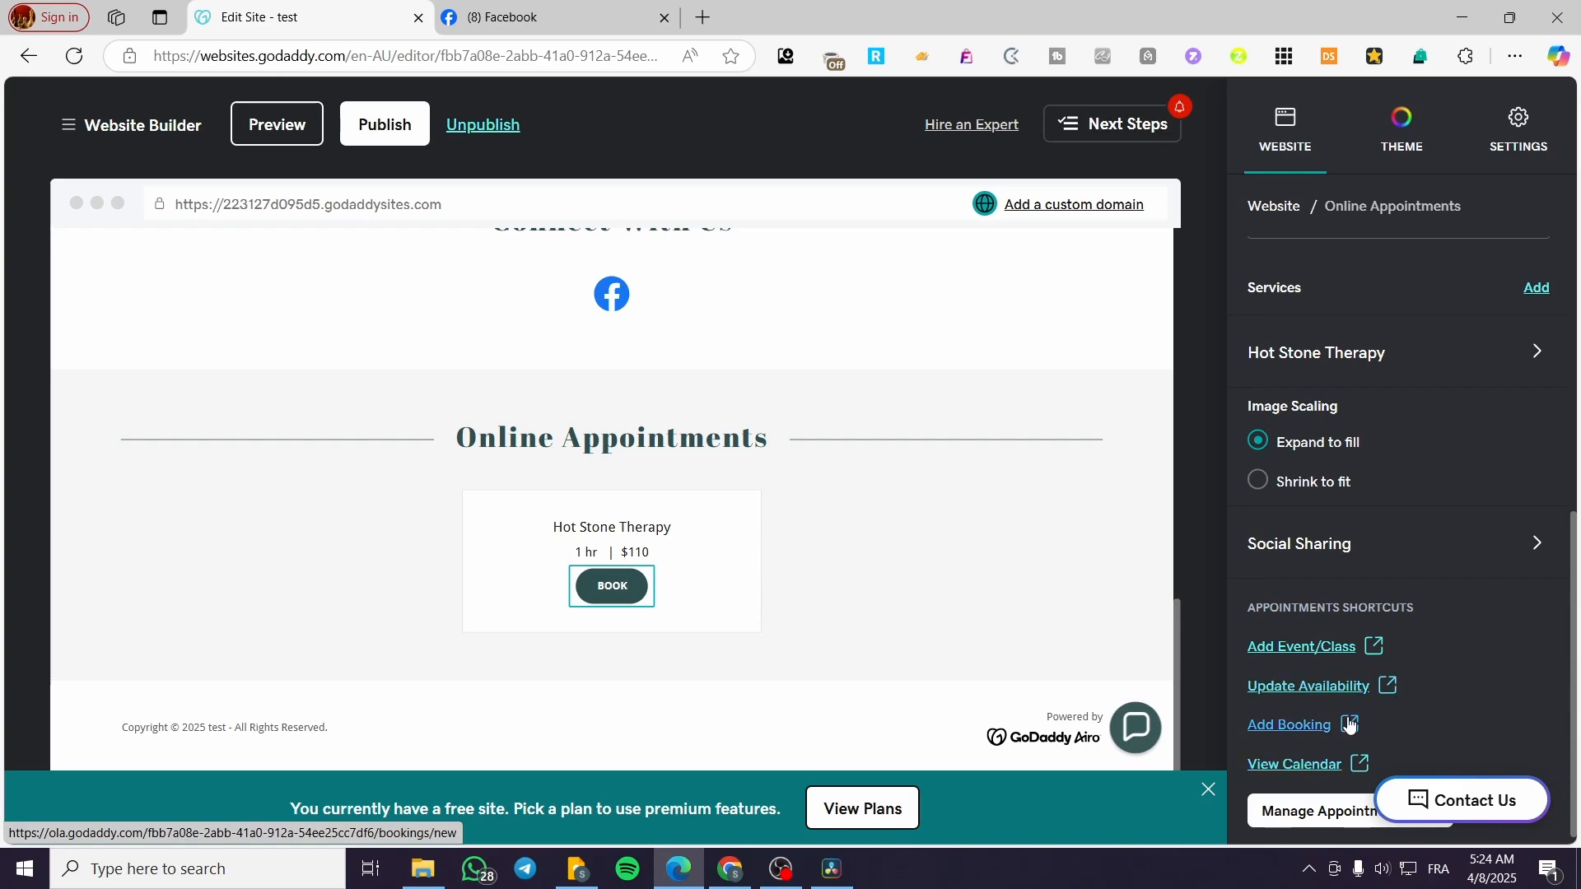
right_click(1373, 687)
click(1414, 349)
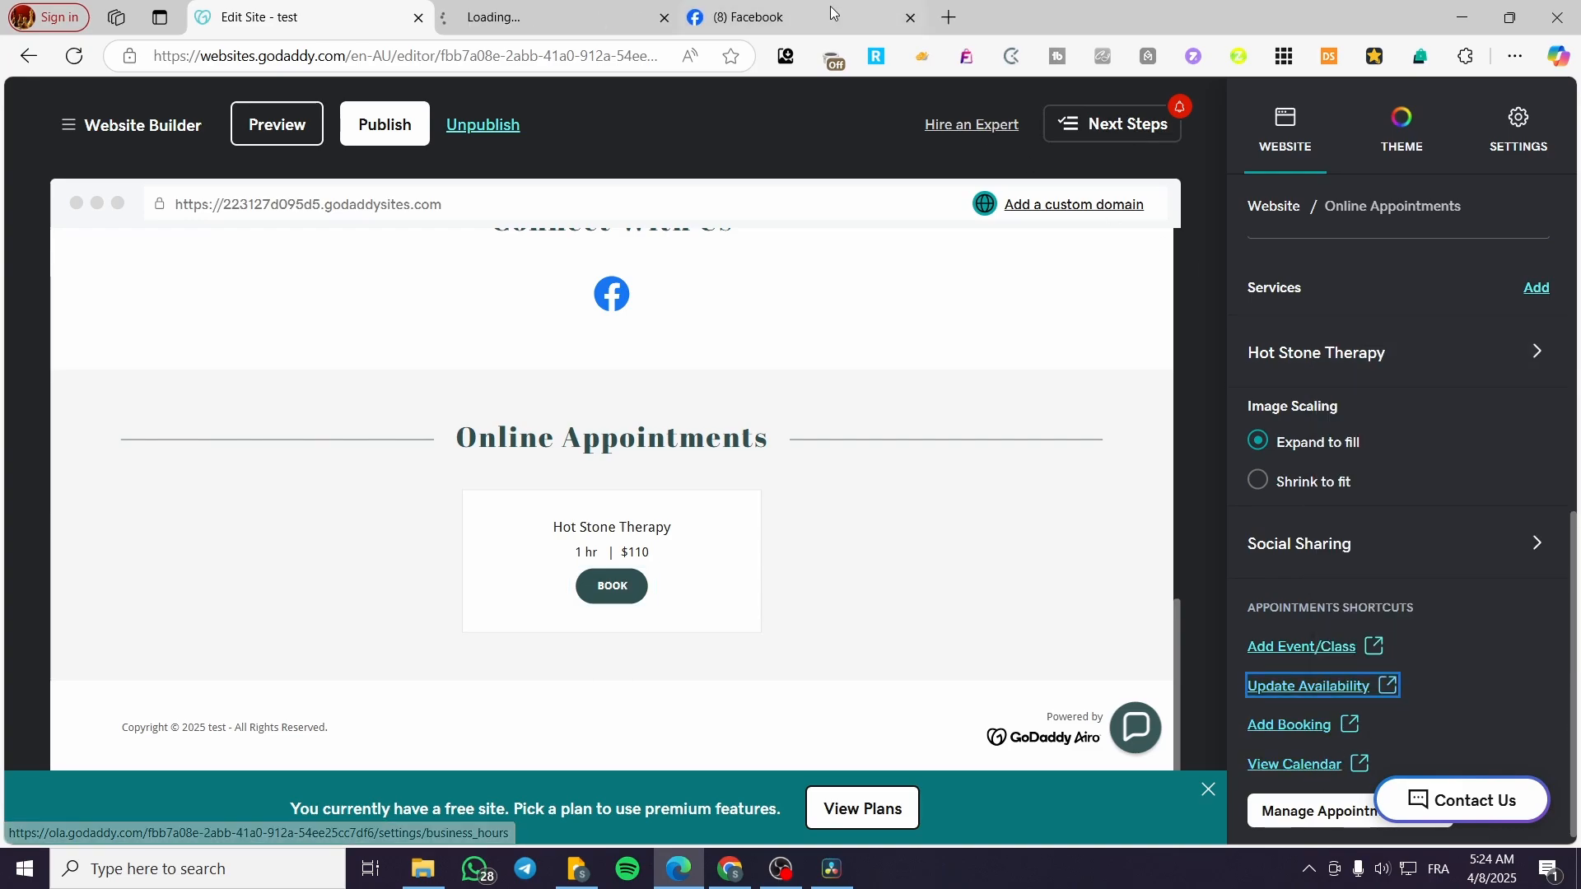
click(560, 17)
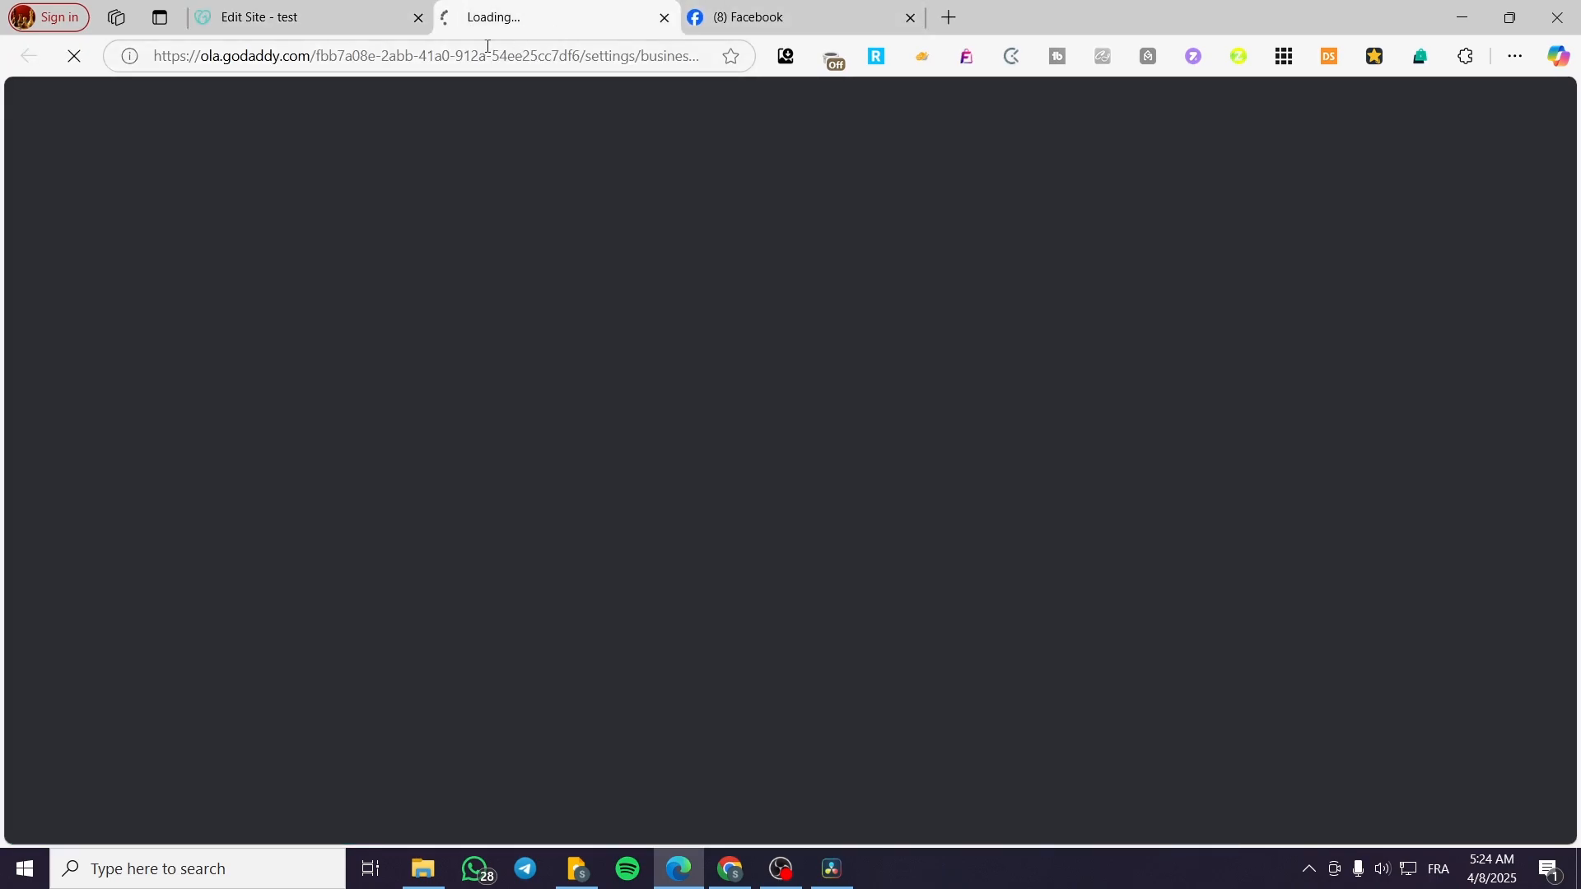
click(260, 17)
Open the bookings calendar in another tab, compare it with availability, then close both extra tabs.
right_click(1299, 766)
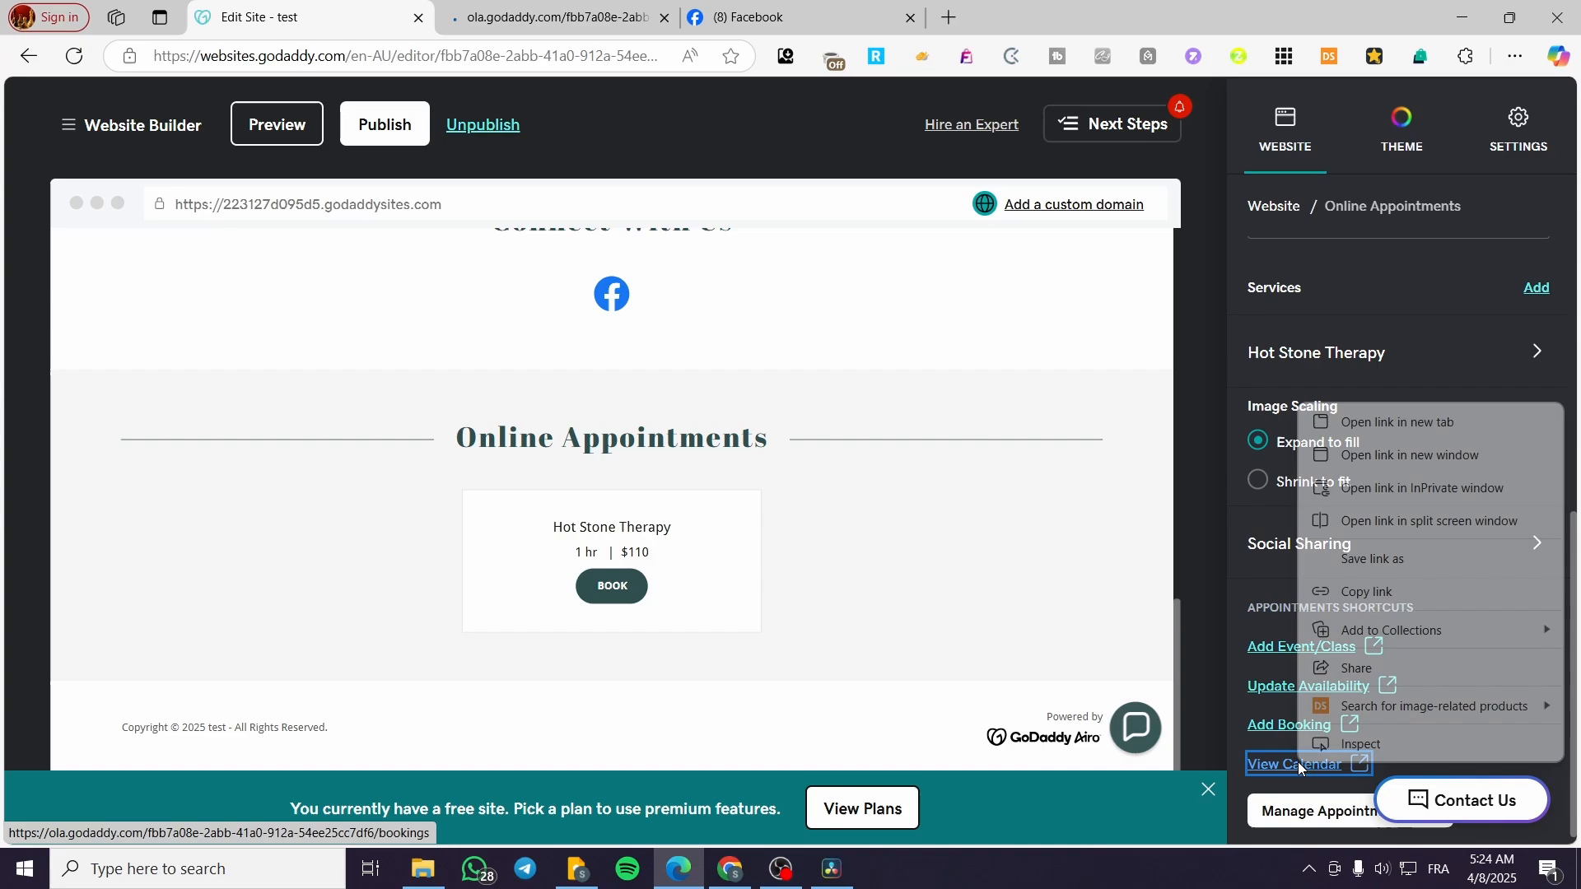
click(1409, 421)
click(739, 17)
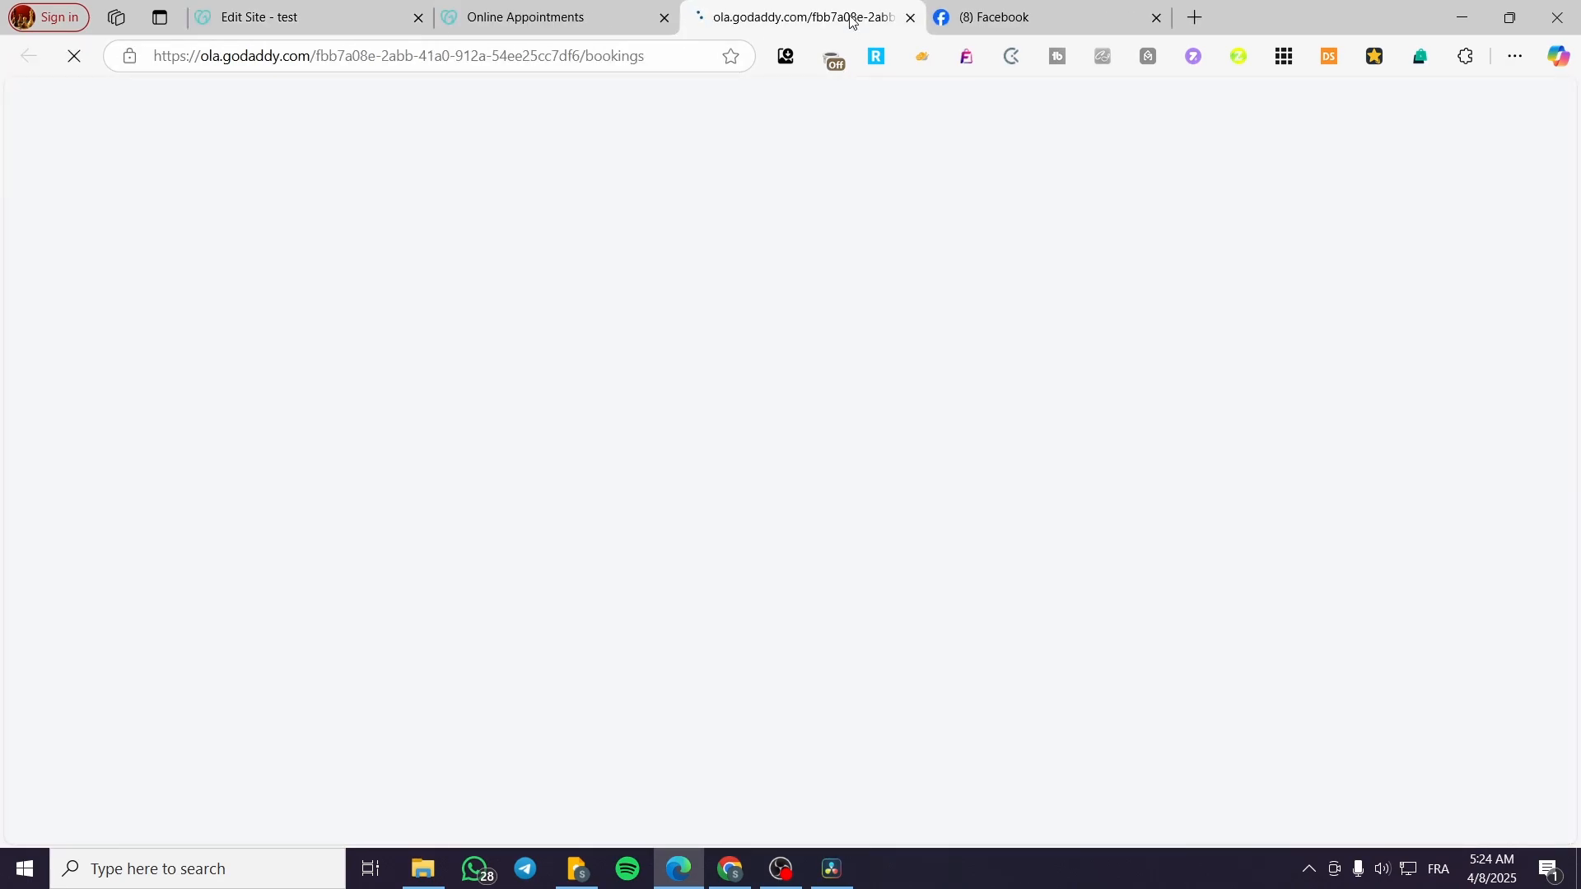
click(585, 15)
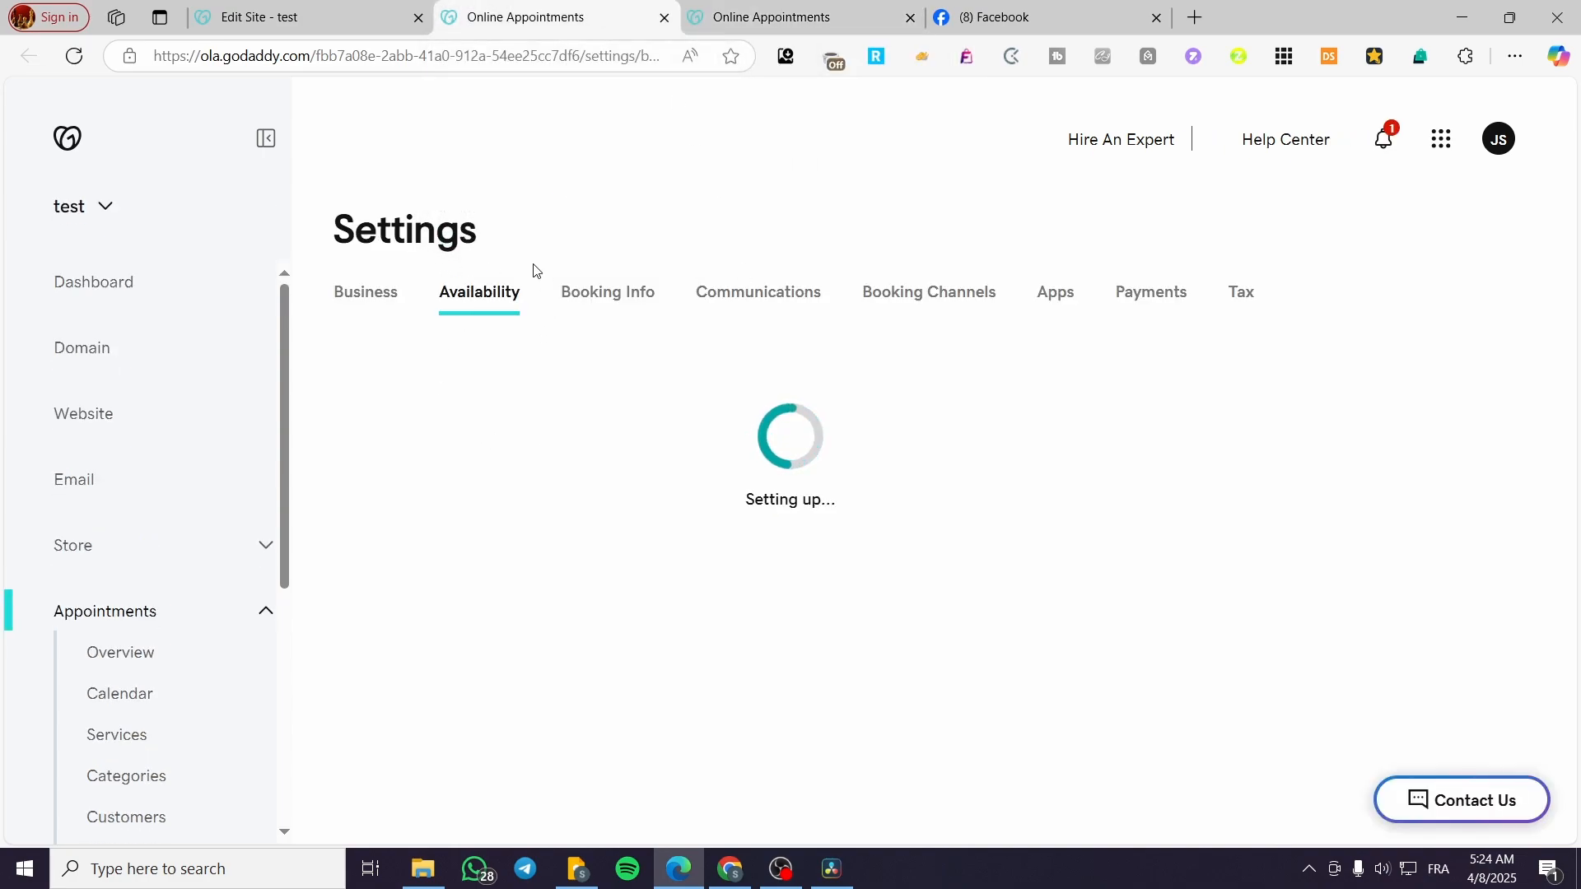
click(778, 8)
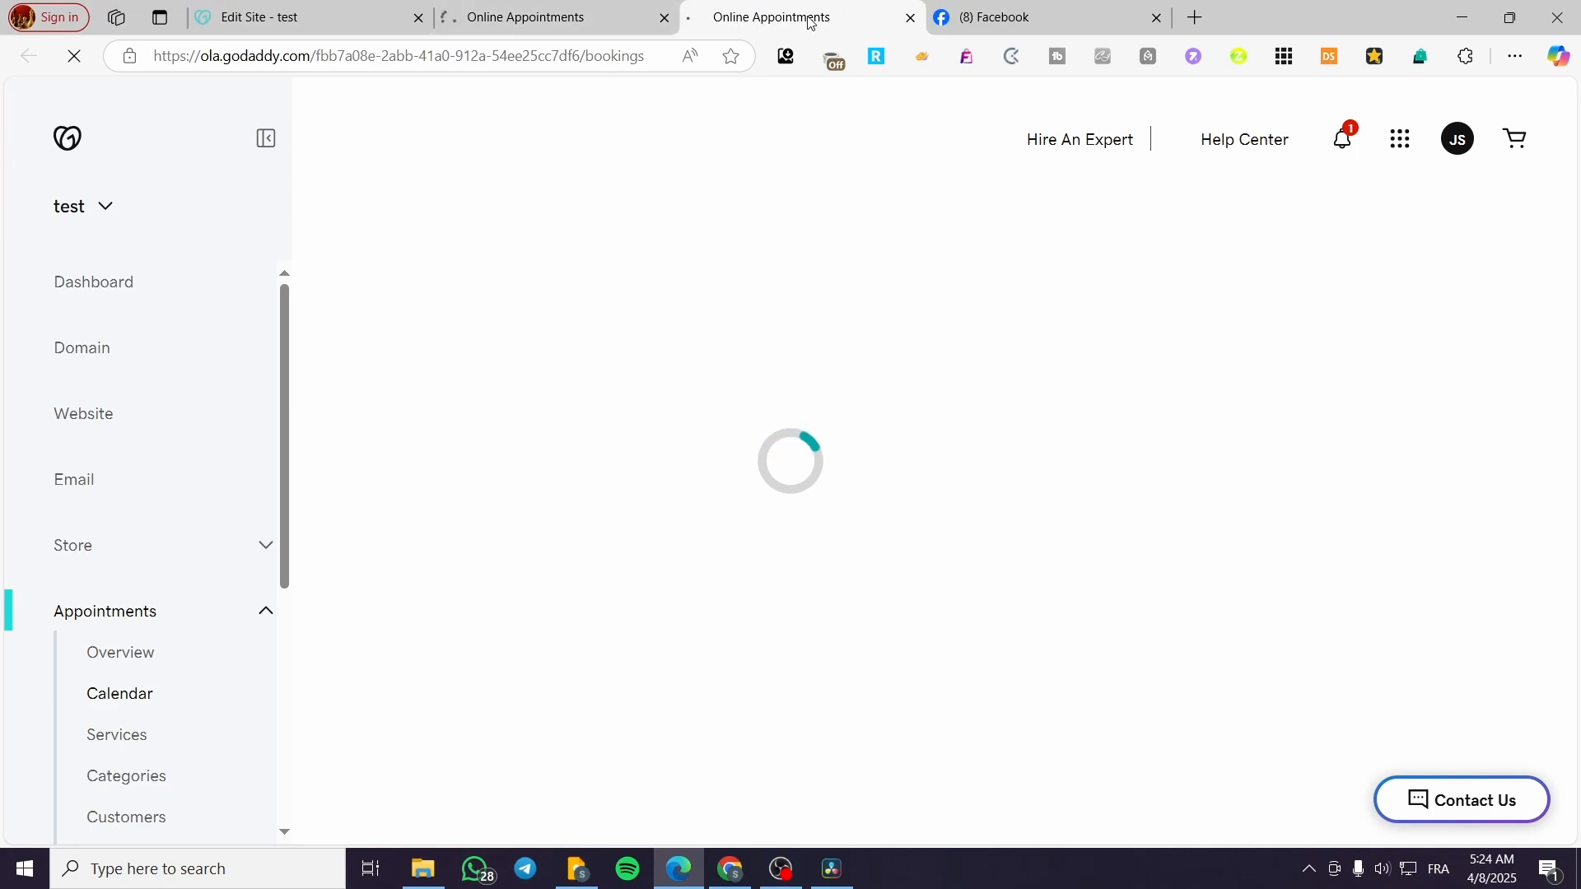
click(602, 8)
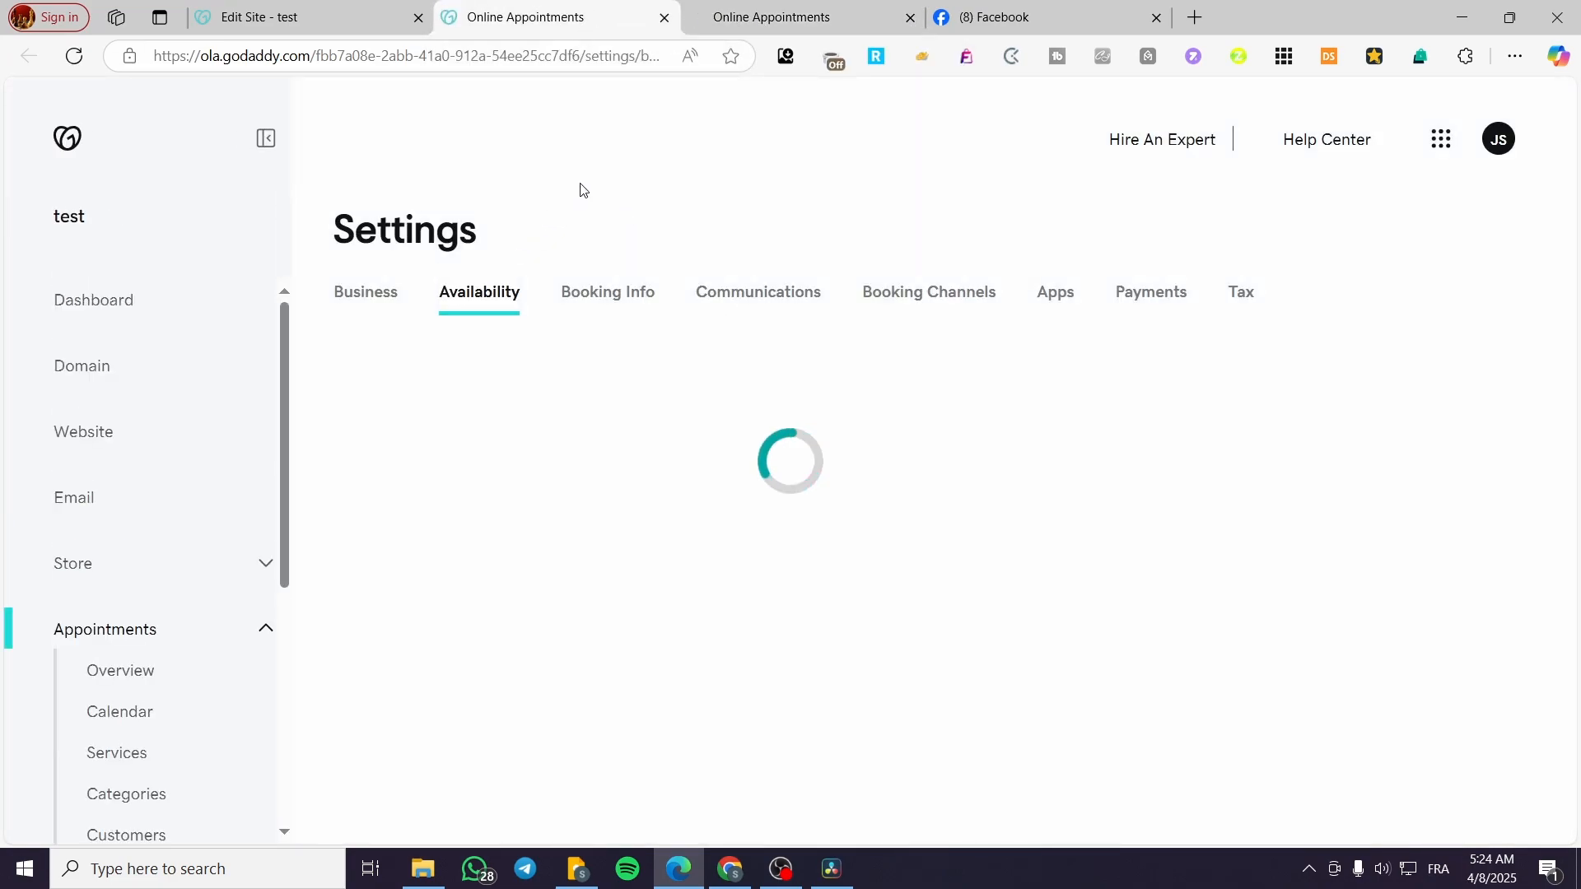
click(756, 5)
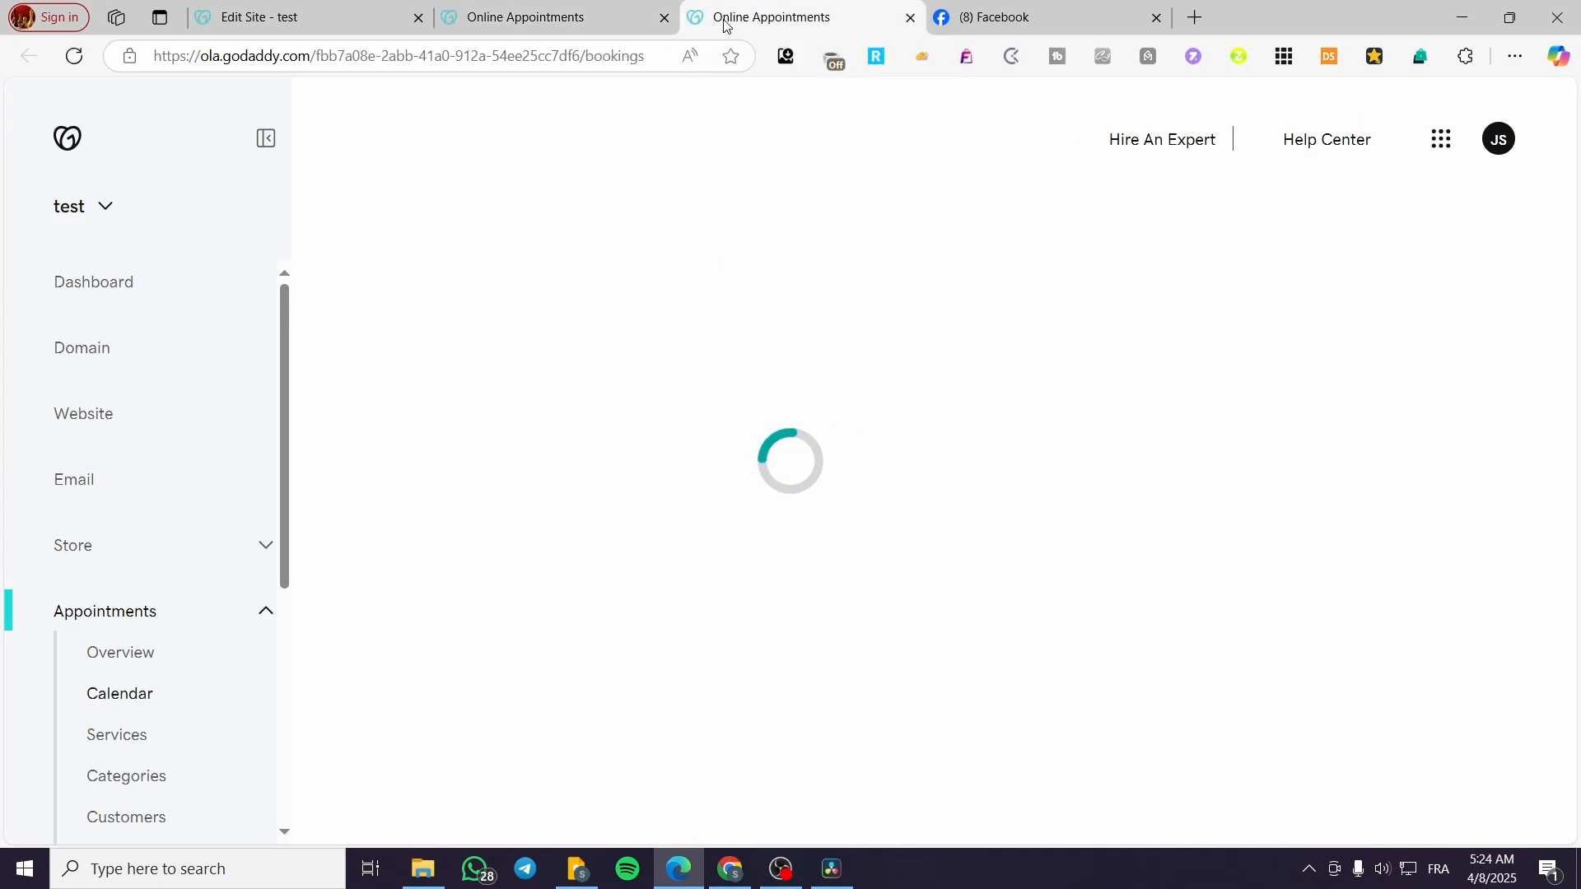
click(913, 22)
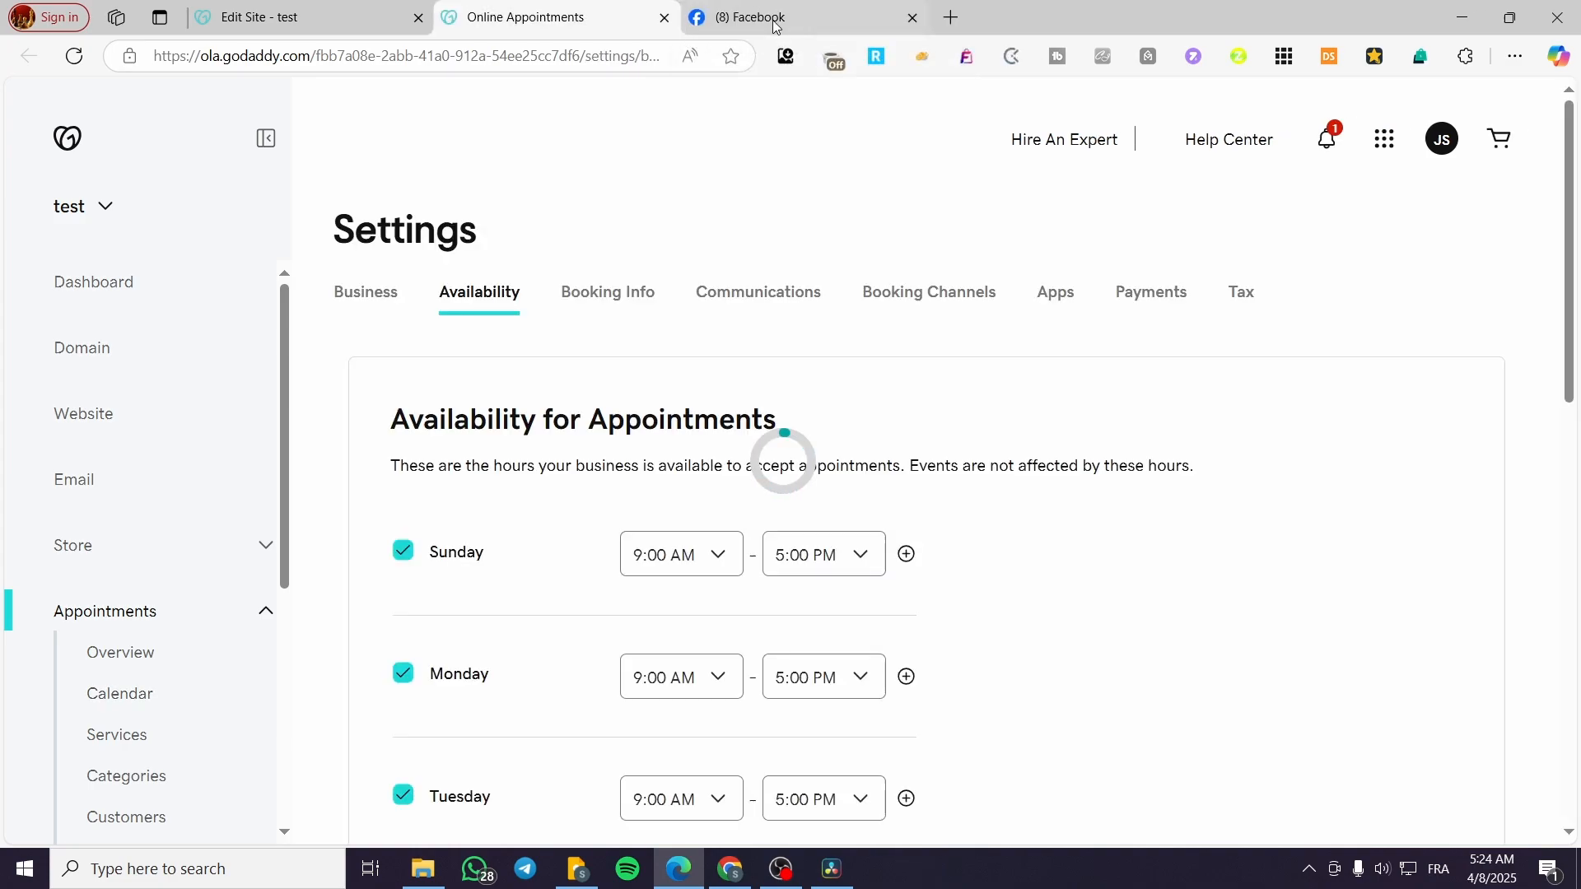
click(664, 18)
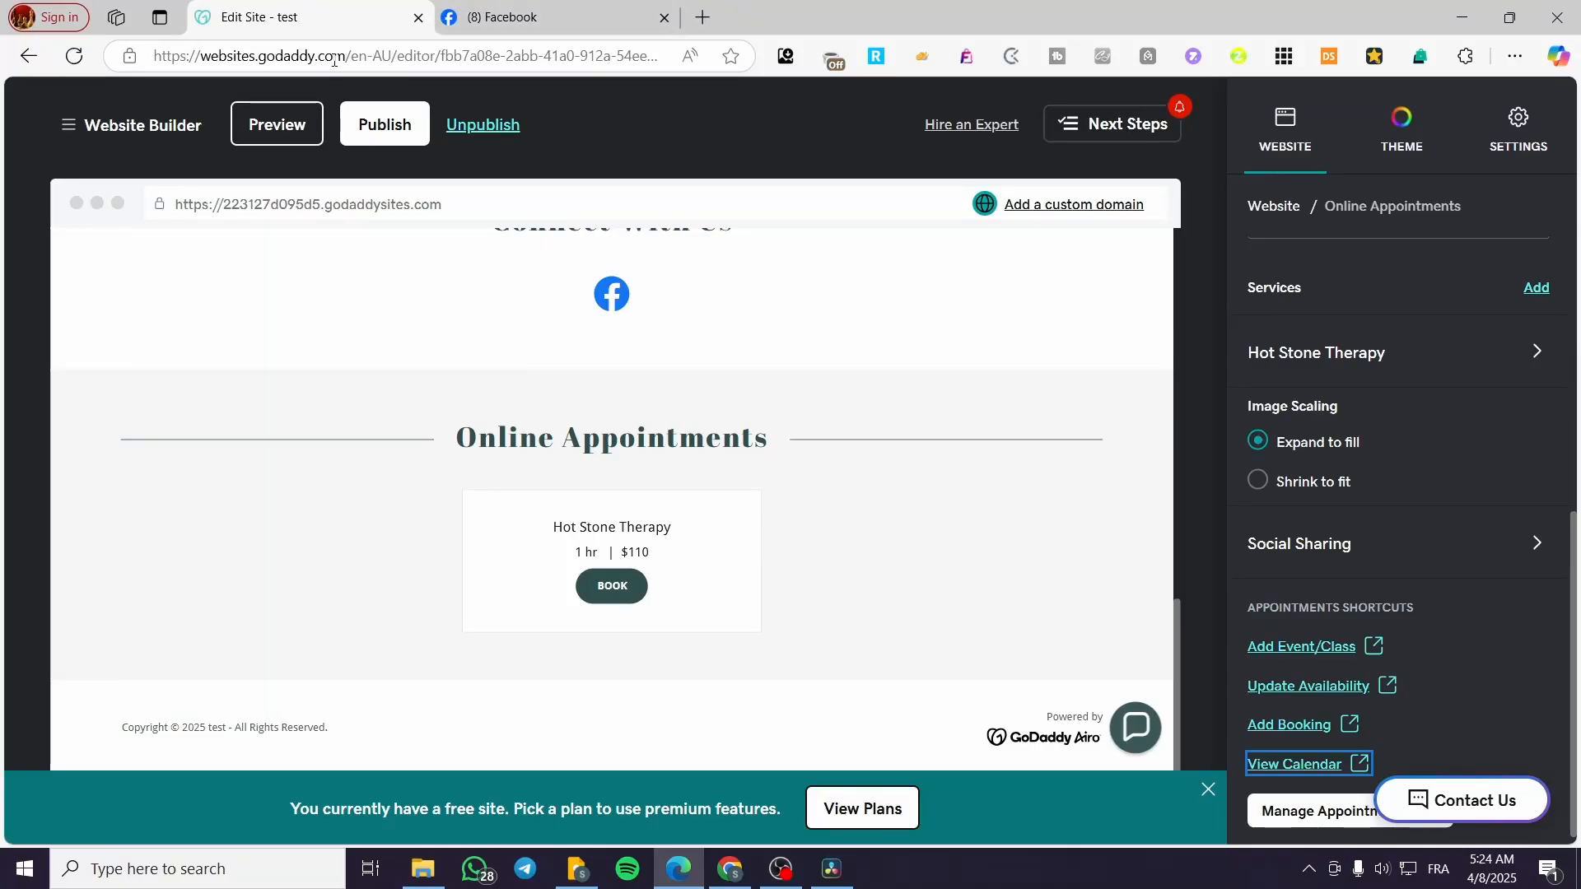
Insert a Scheduling > Calendar section titled Events above the Online Appointments section.
scroll(848, 613, up, 2)
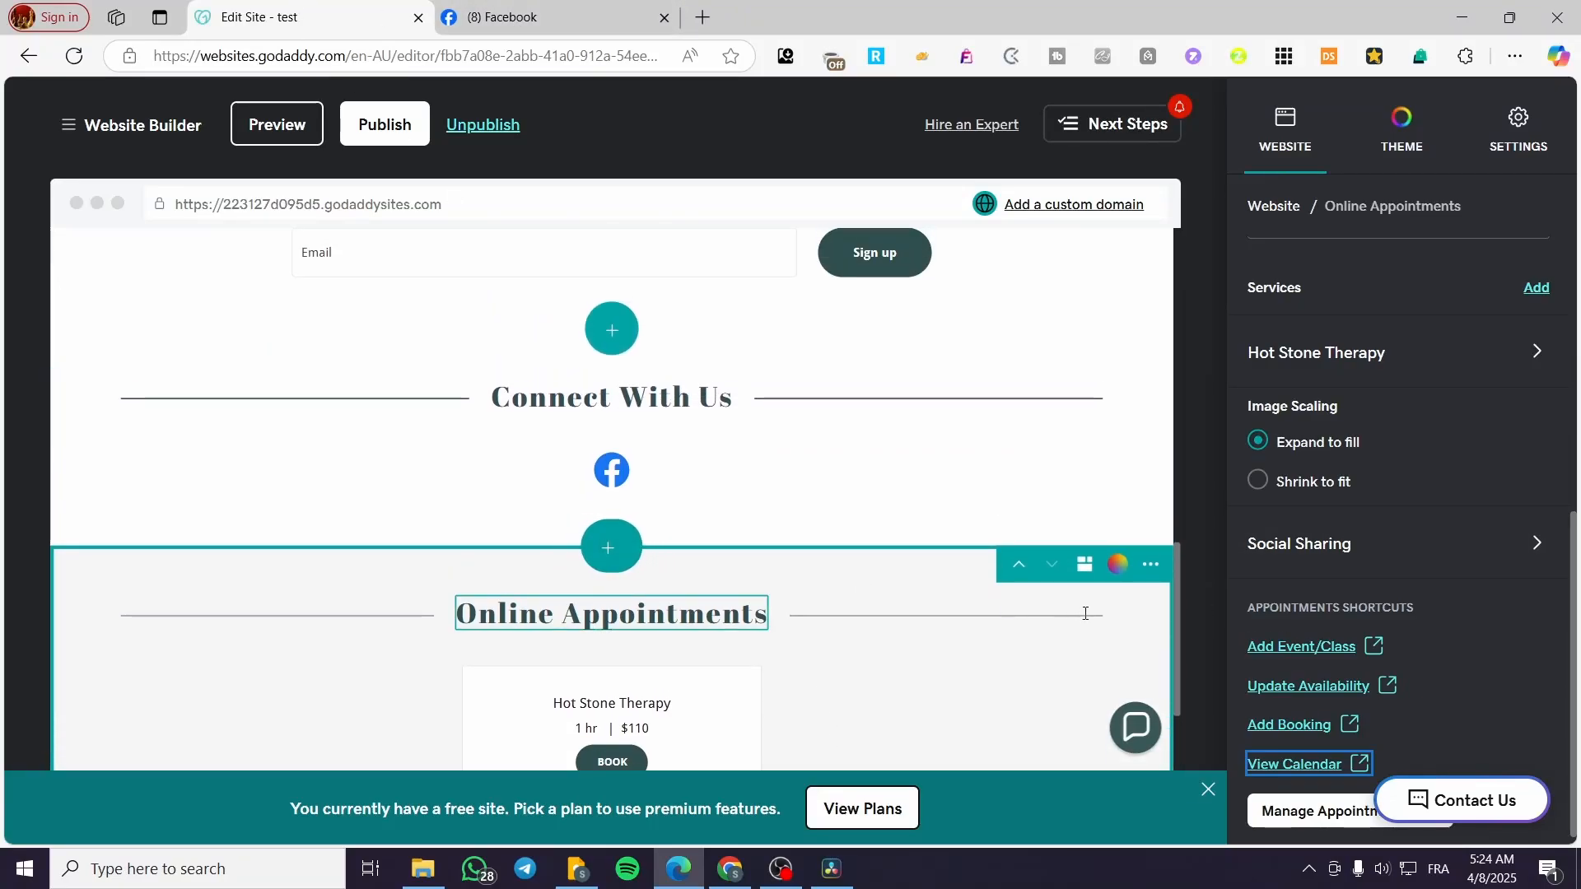
scroll(1023, 605, down, 2)
scroll(1023, 606, down, 1)
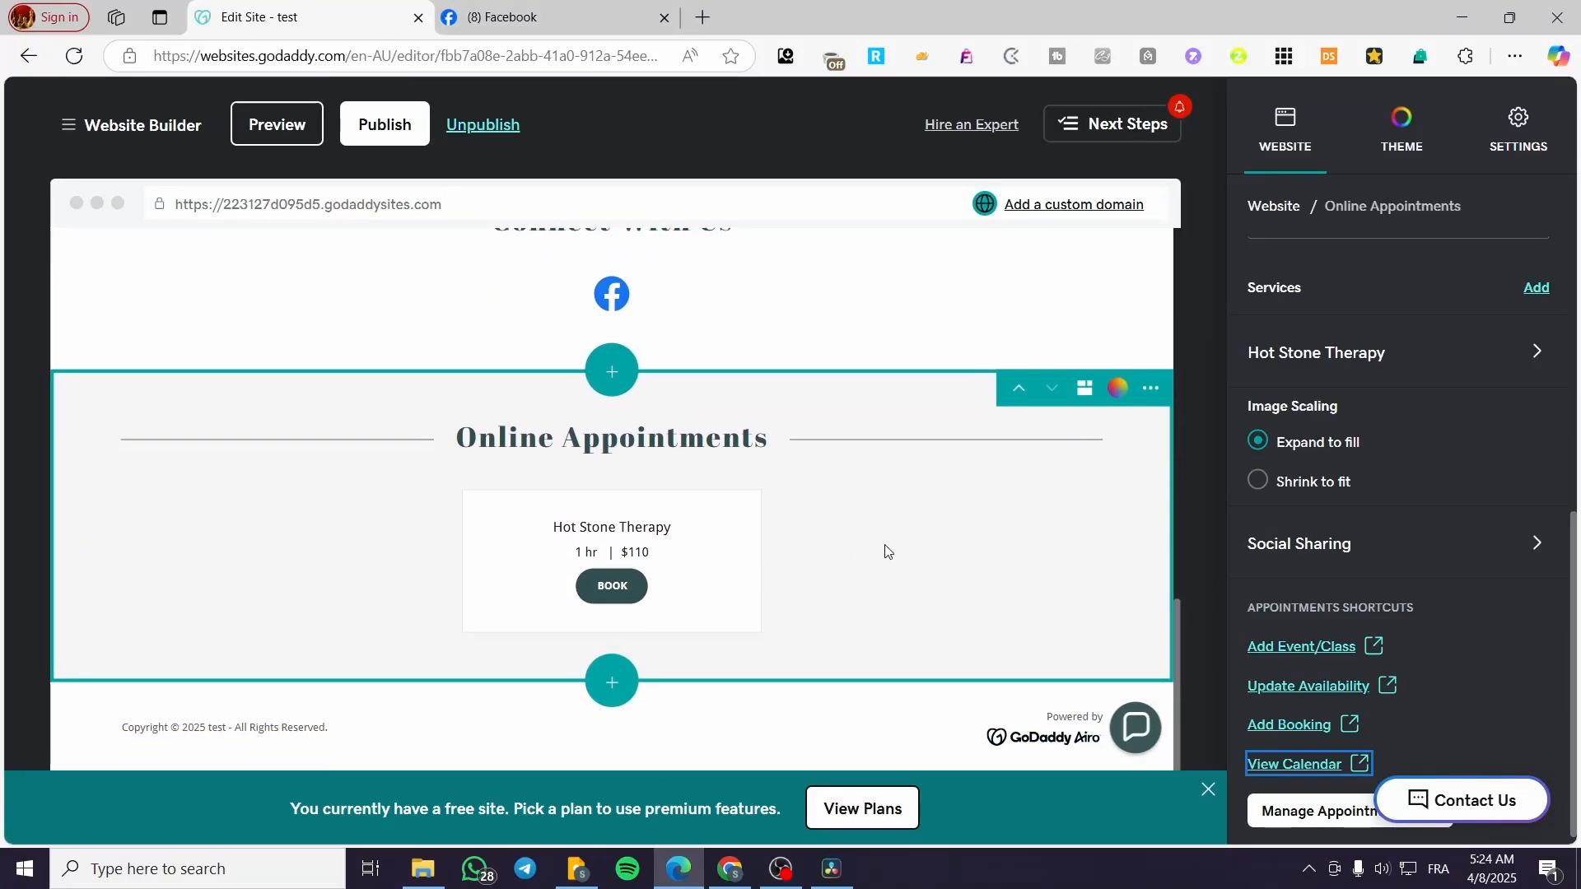
click(624, 377)
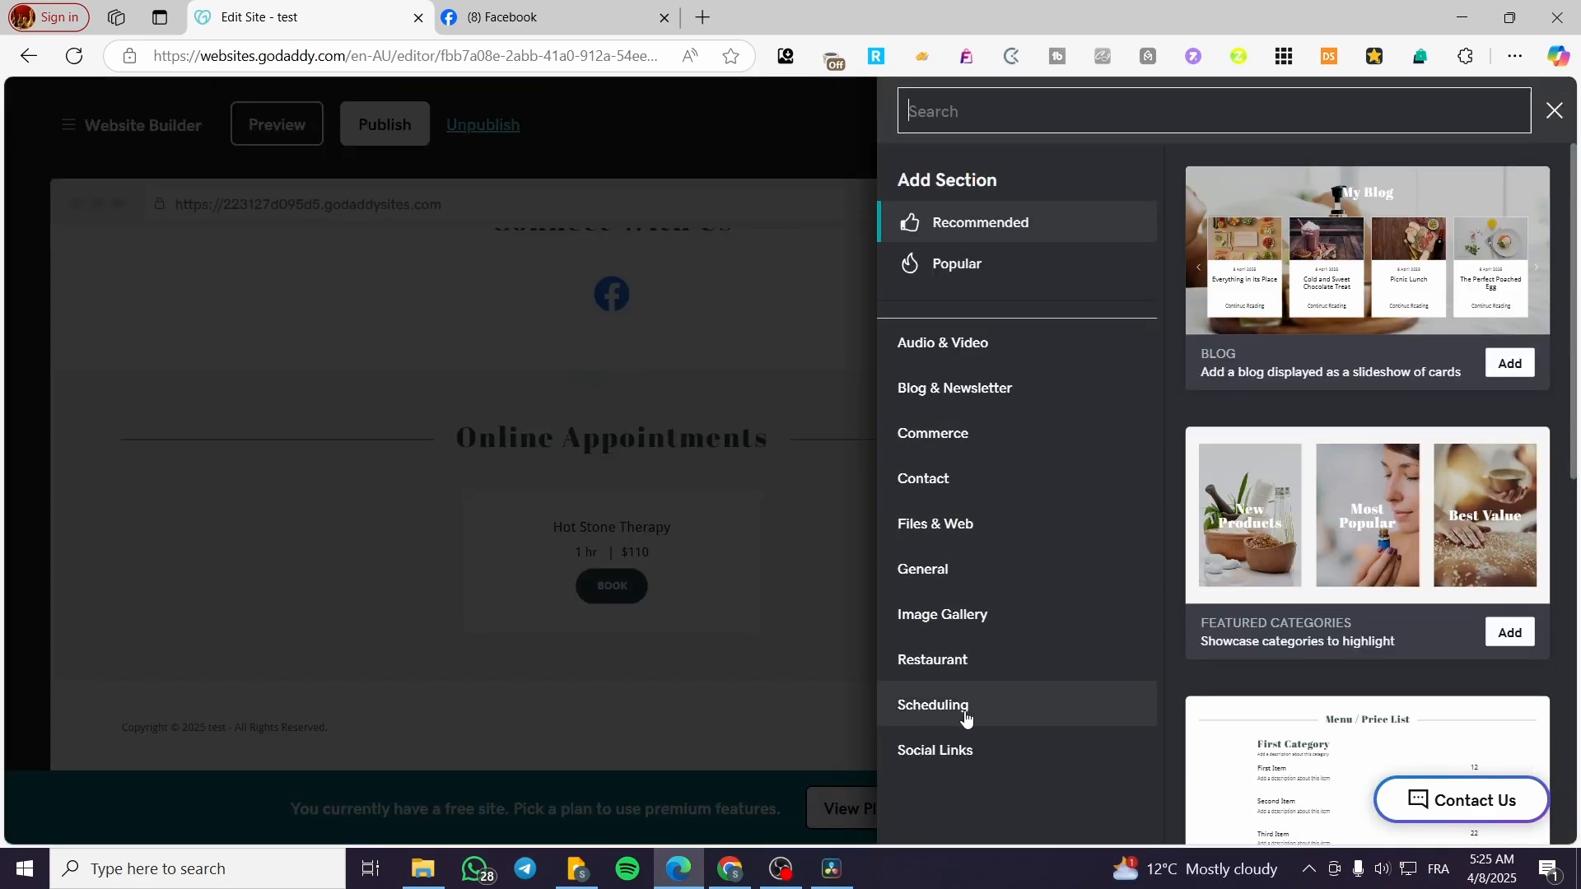
click(966, 718)
click(971, 751)
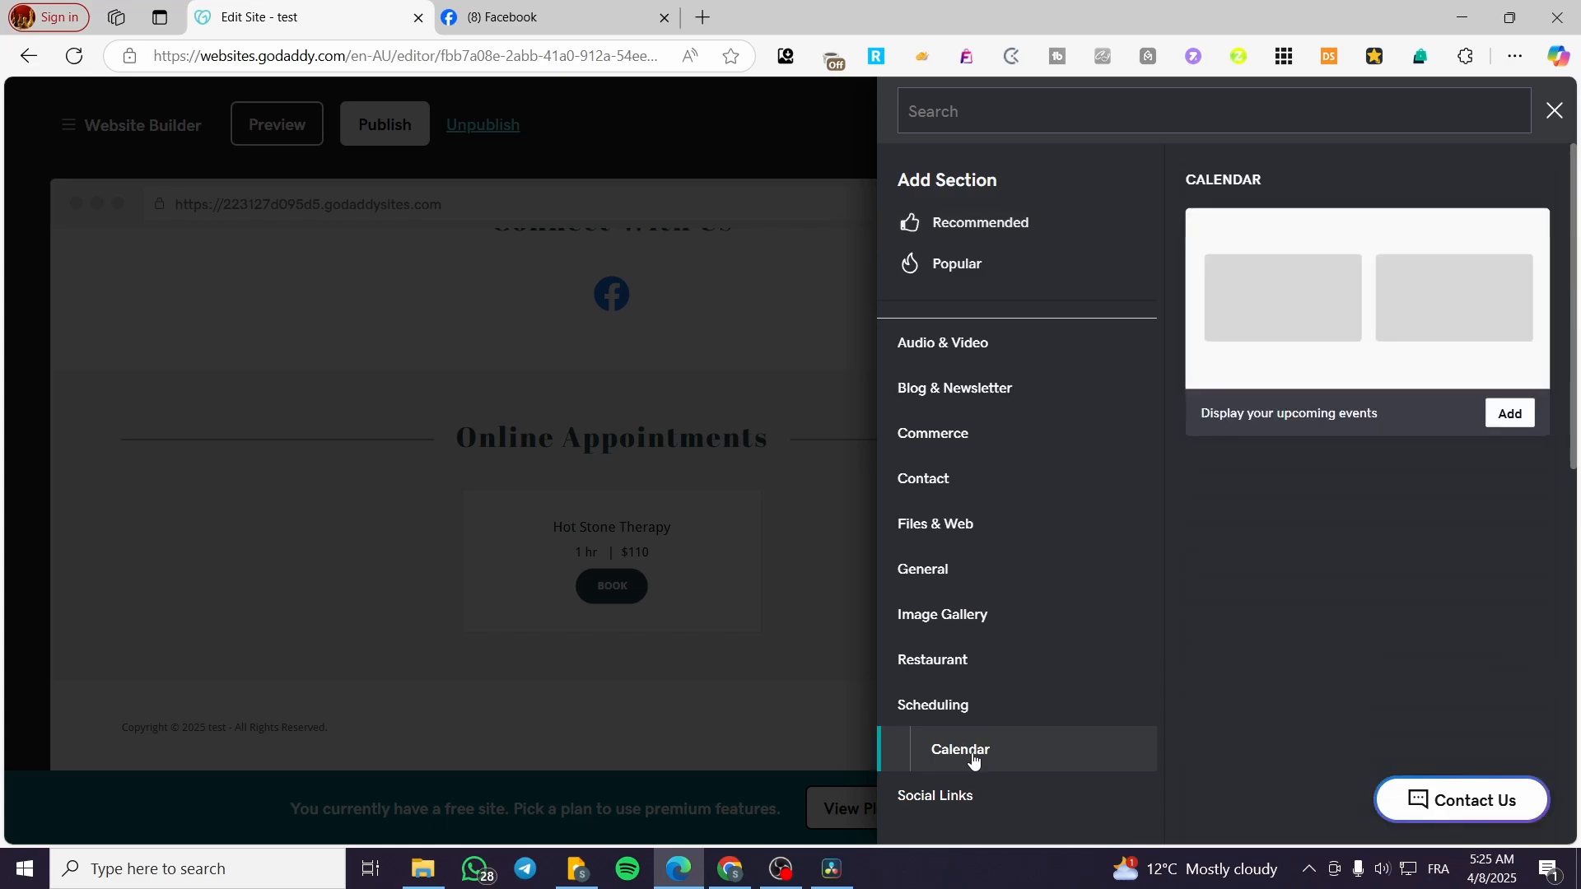
click(1513, 626)
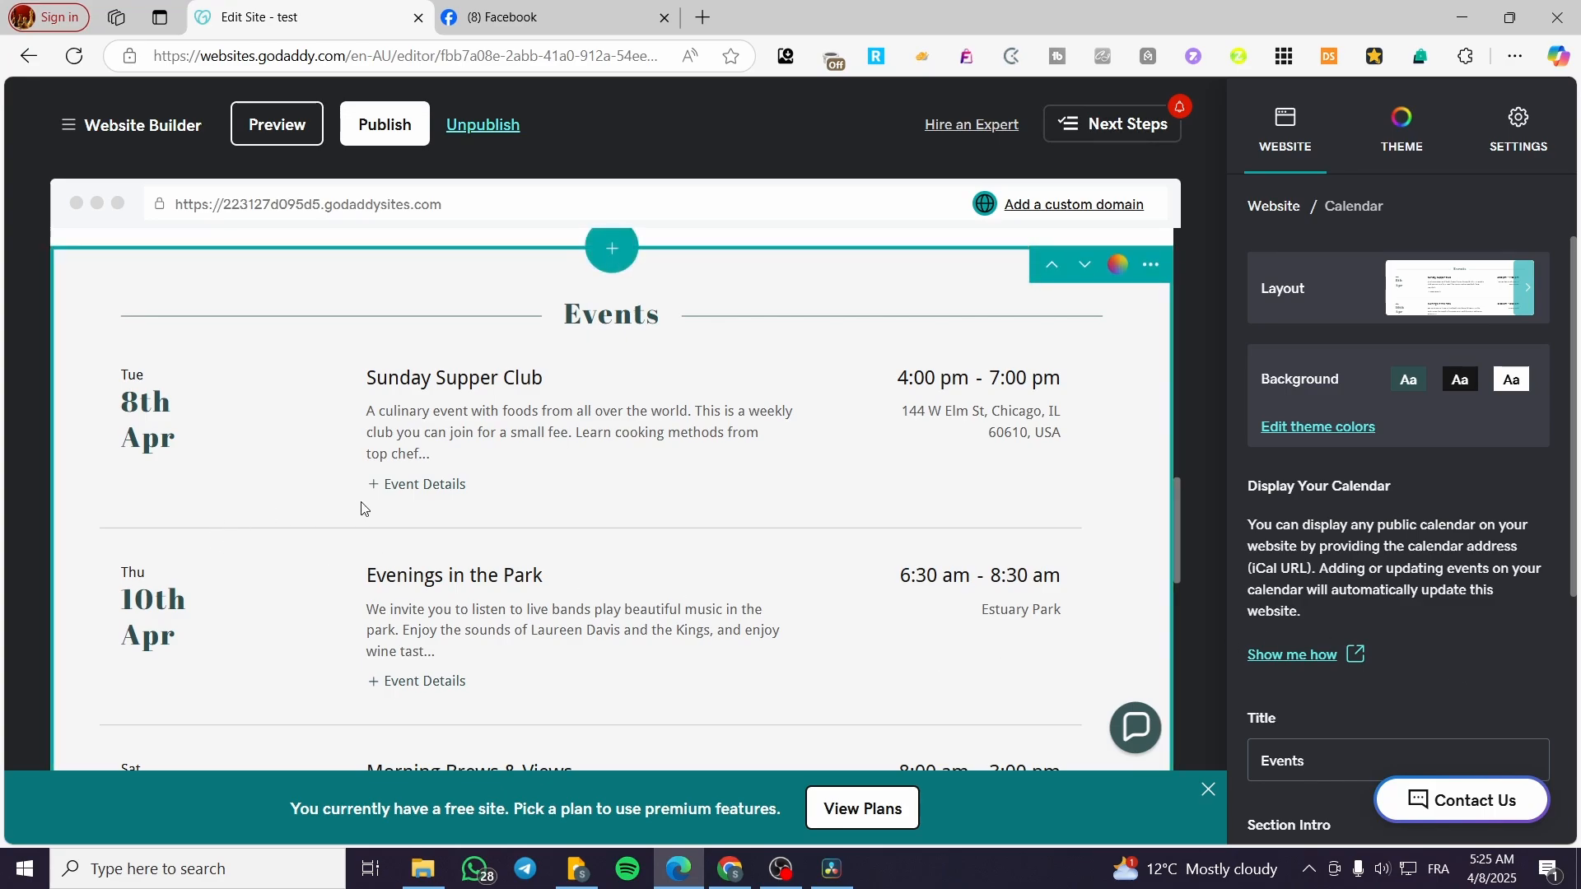
Select and copy the Events section's Calendar URL.
scroll(365, 508, down, 4)
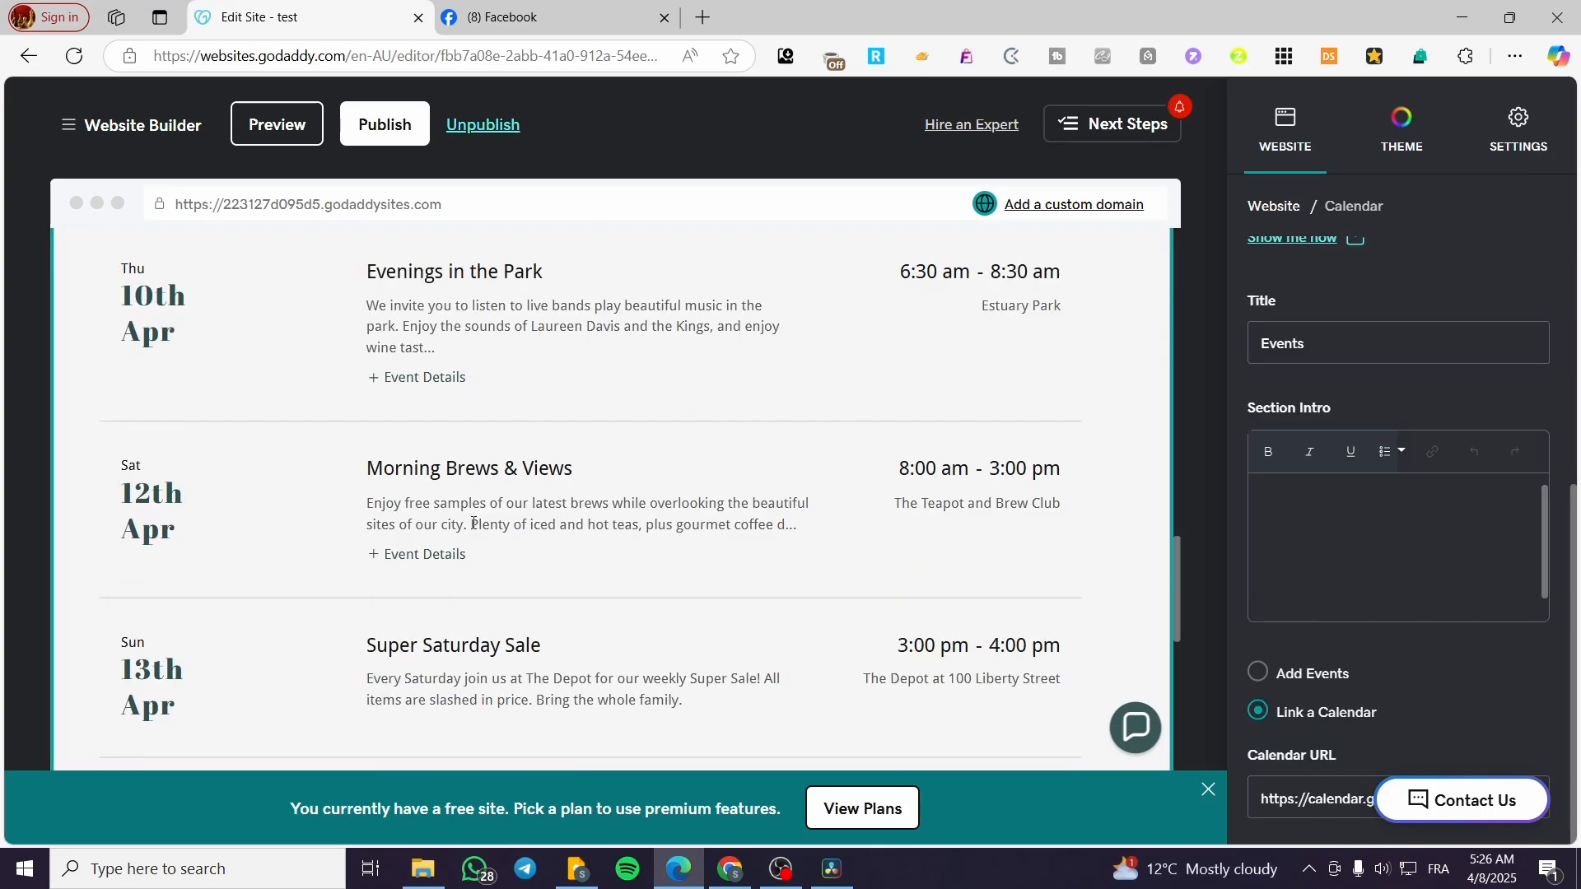
scroll(210, 478, up, 5)
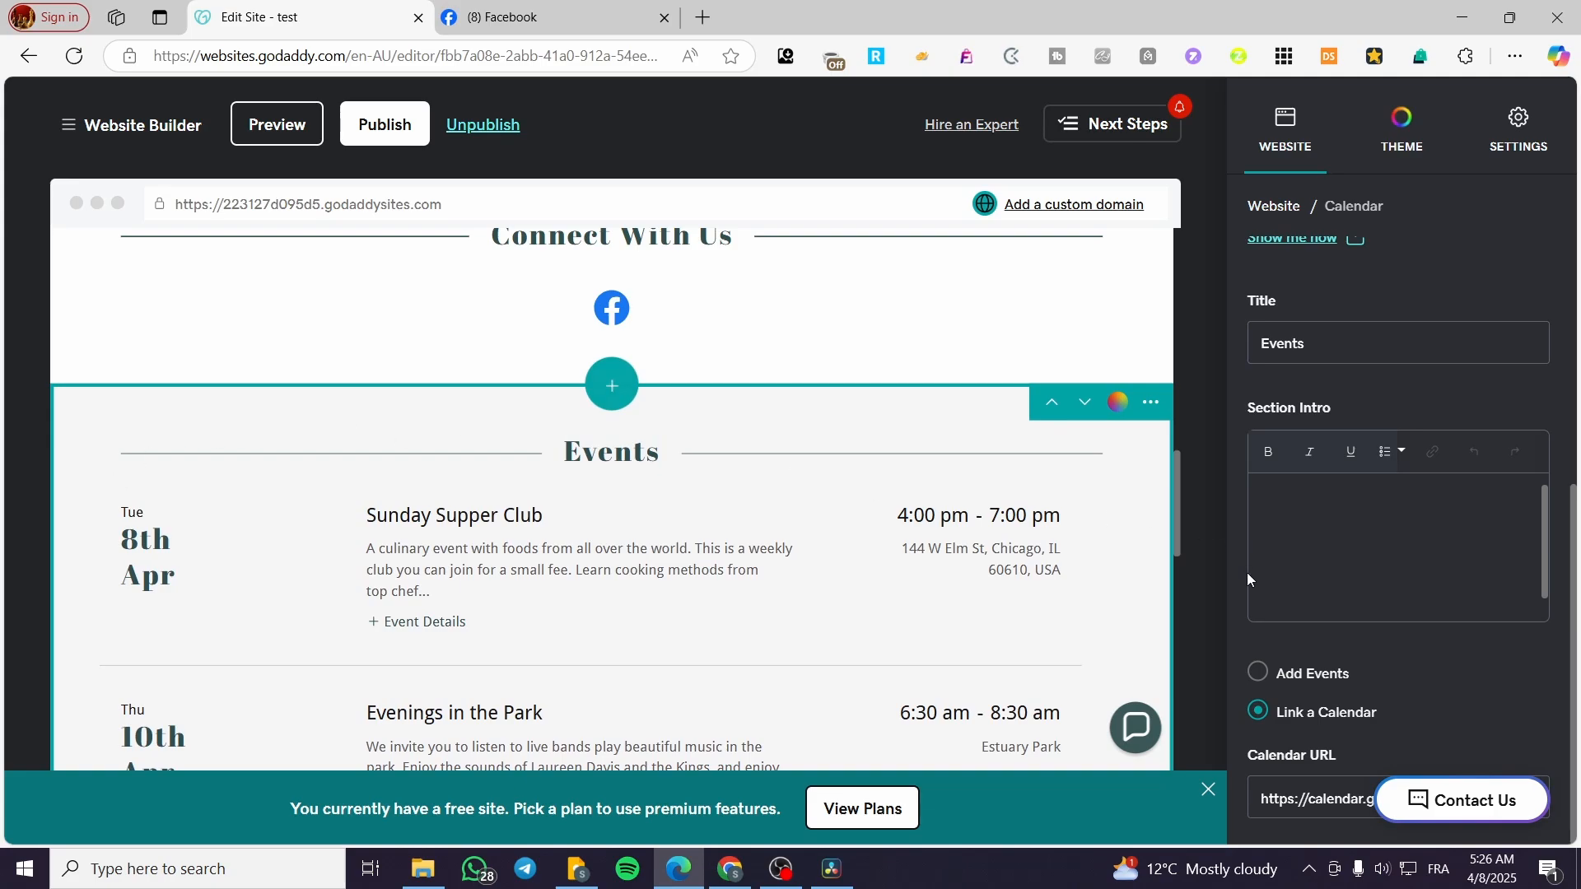
scroll(1410, 621, up, 5)
scroll(1414, 626, down, 5)
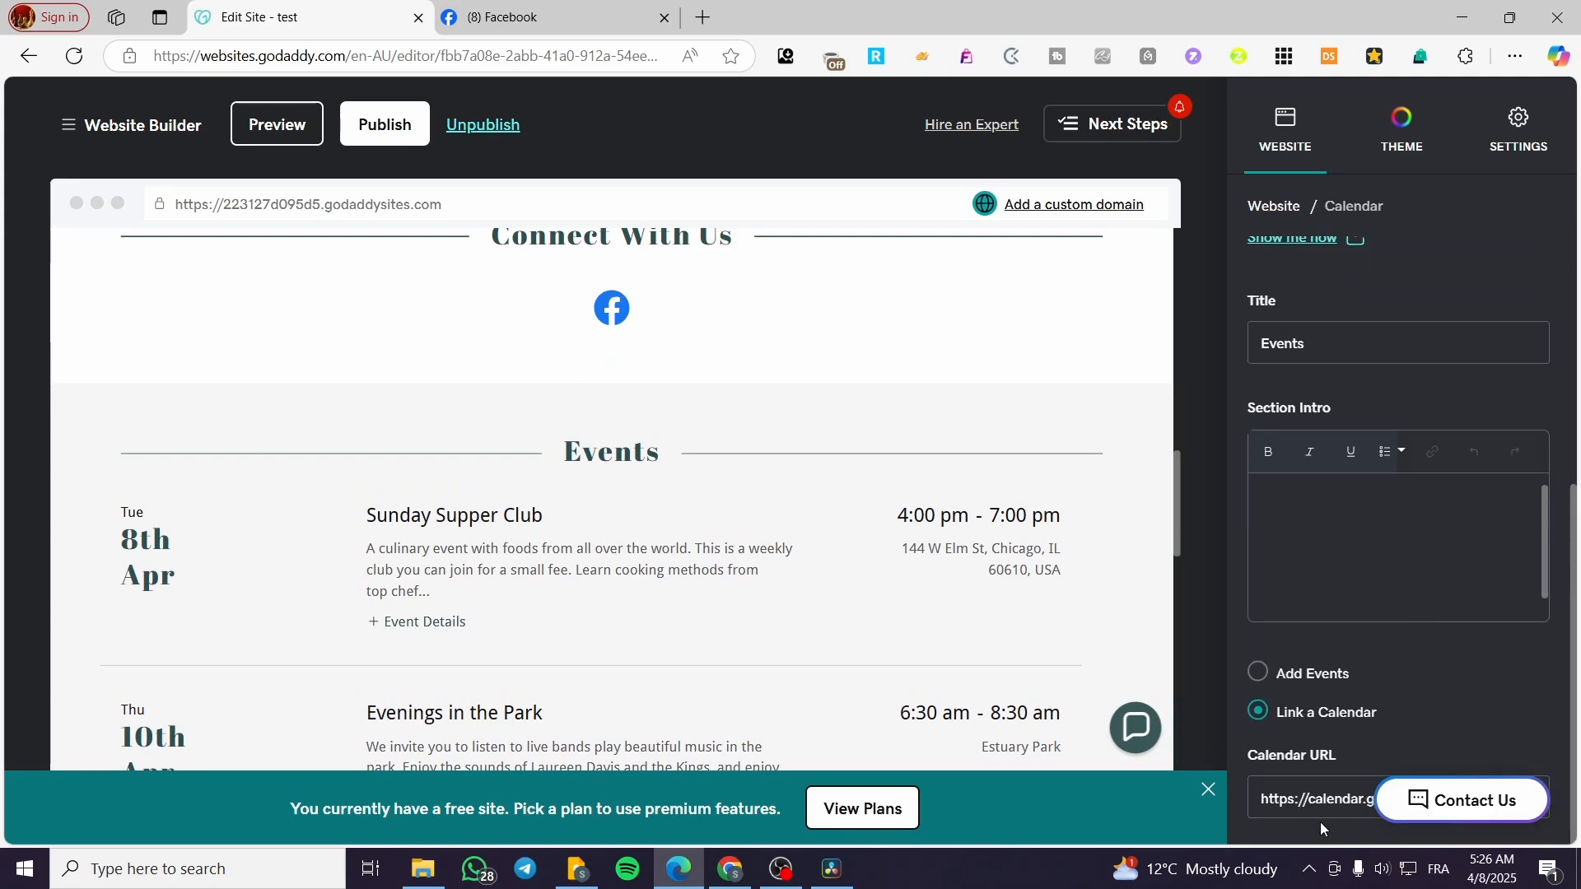
click(1341, 805)
key(ctrl+a)
scroll(1380, 765, up, 5)
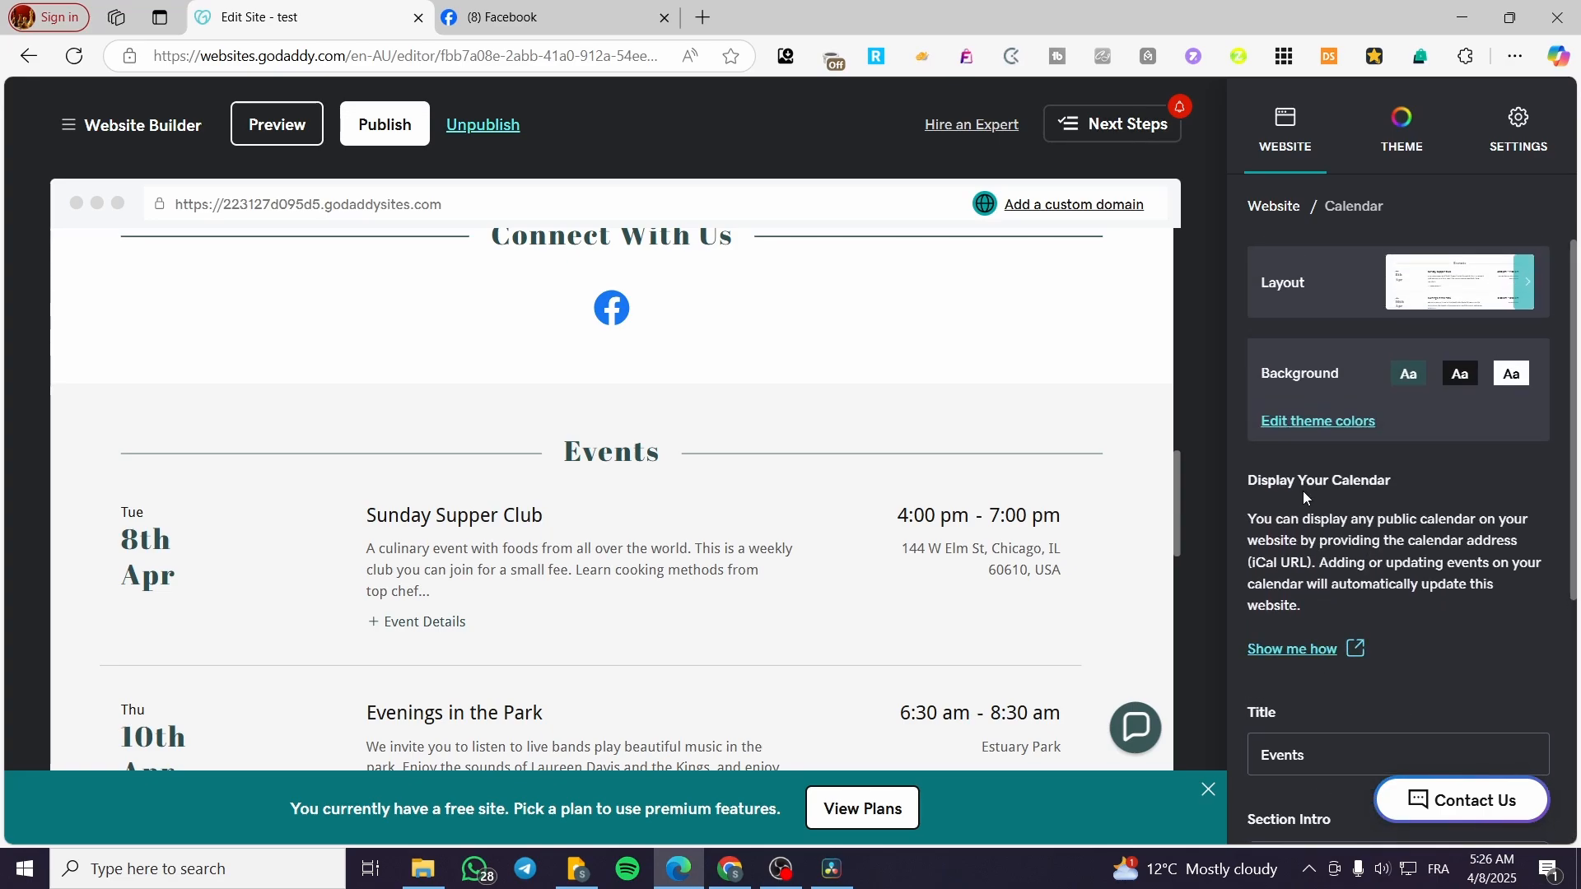
Check the public-calendar help page, then view the layout options, including 'Display your upcoming events'.
click(1305, 650)
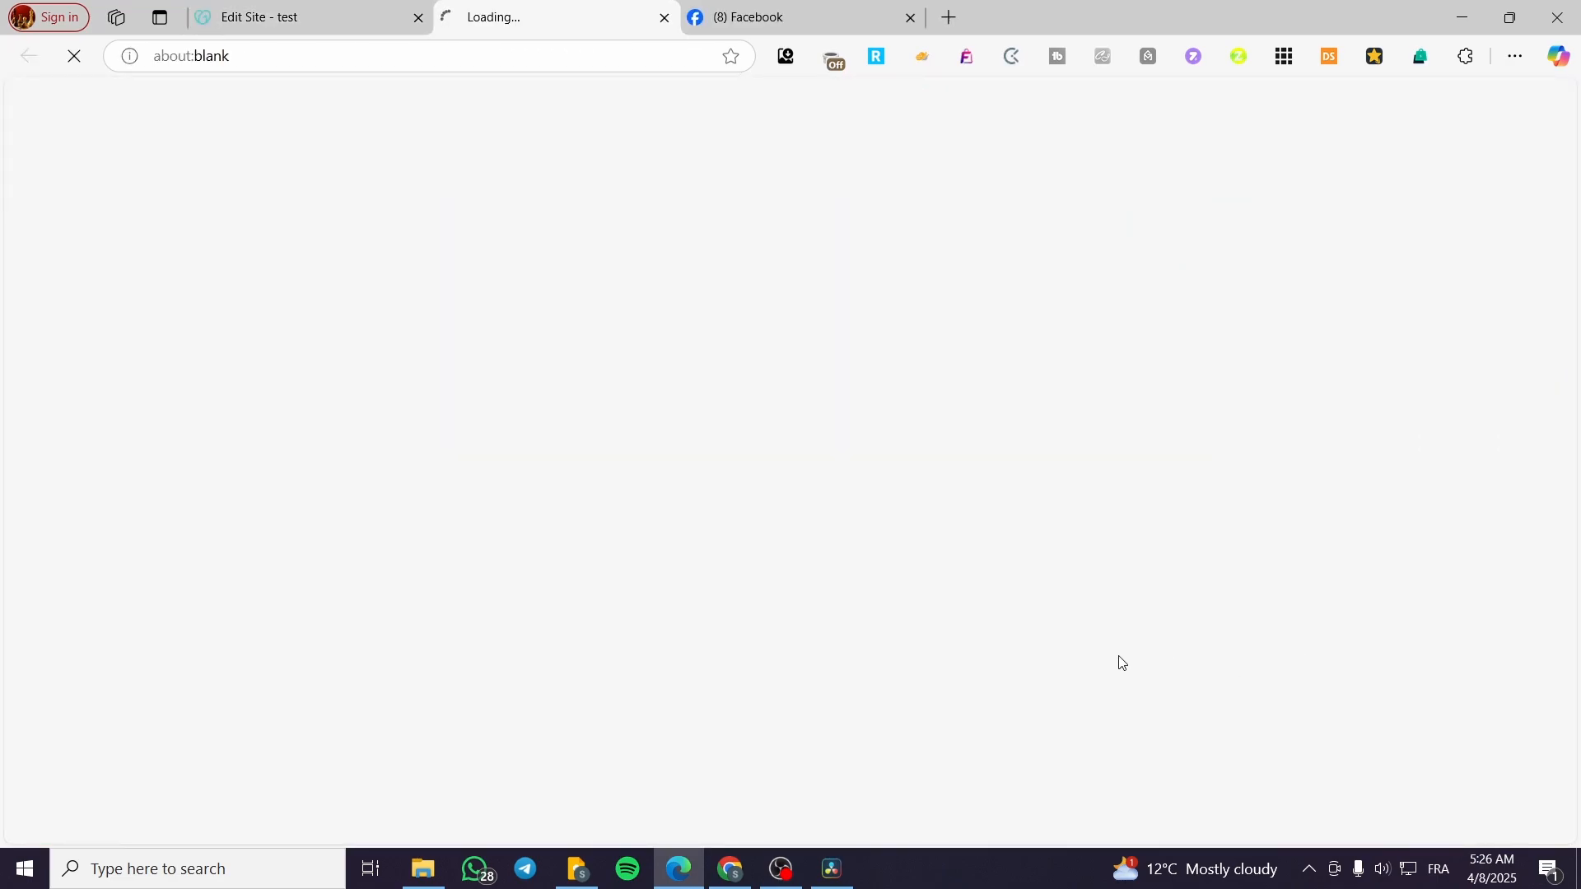
click(323, 9)
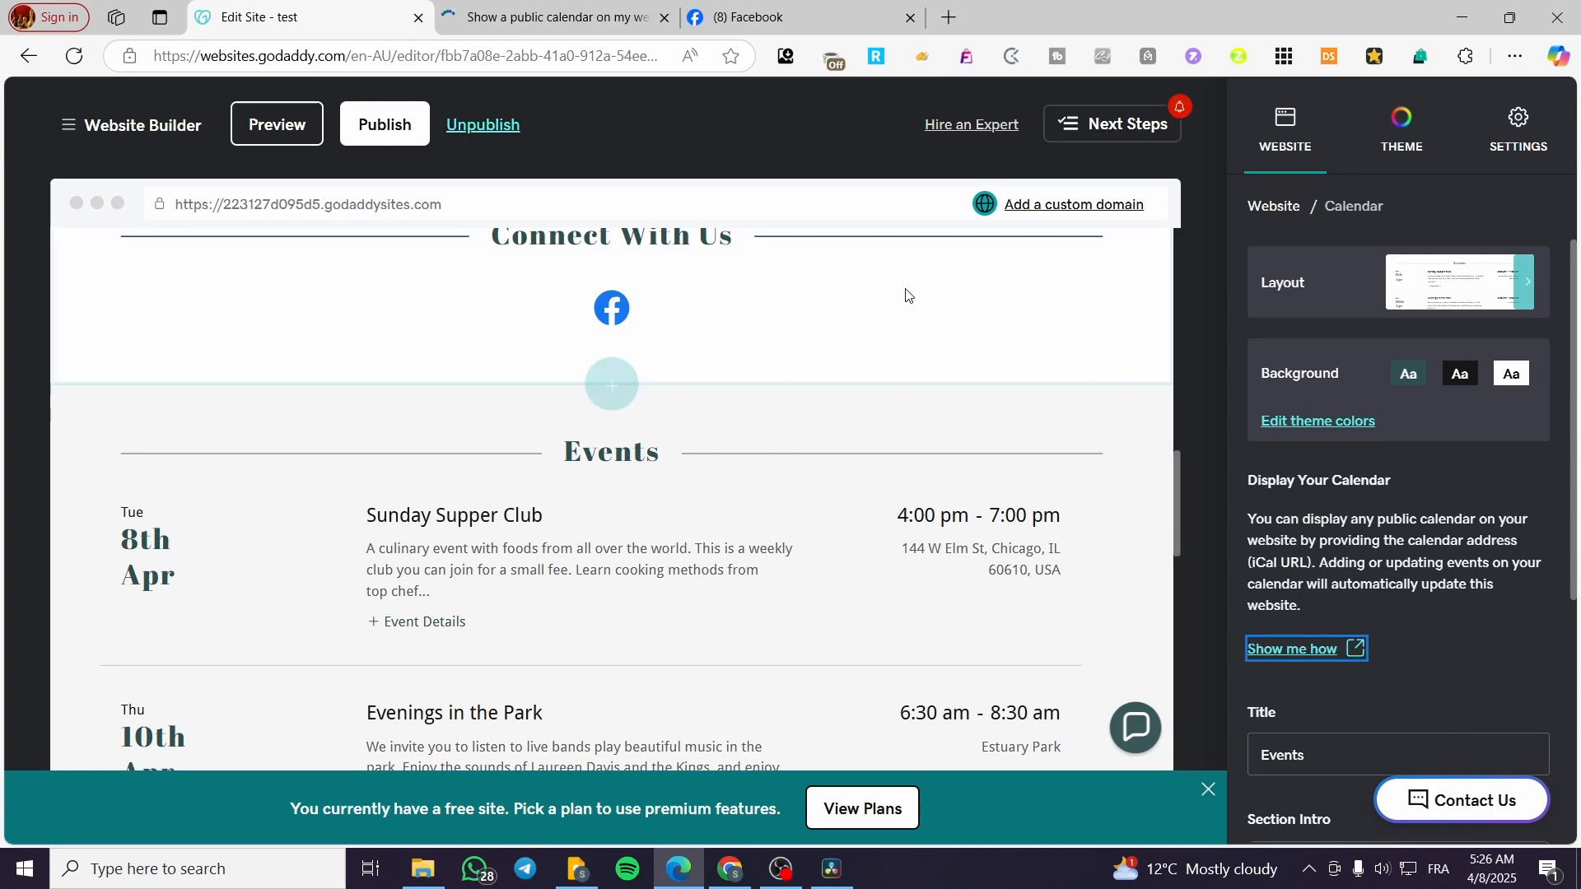
click(664, 17)
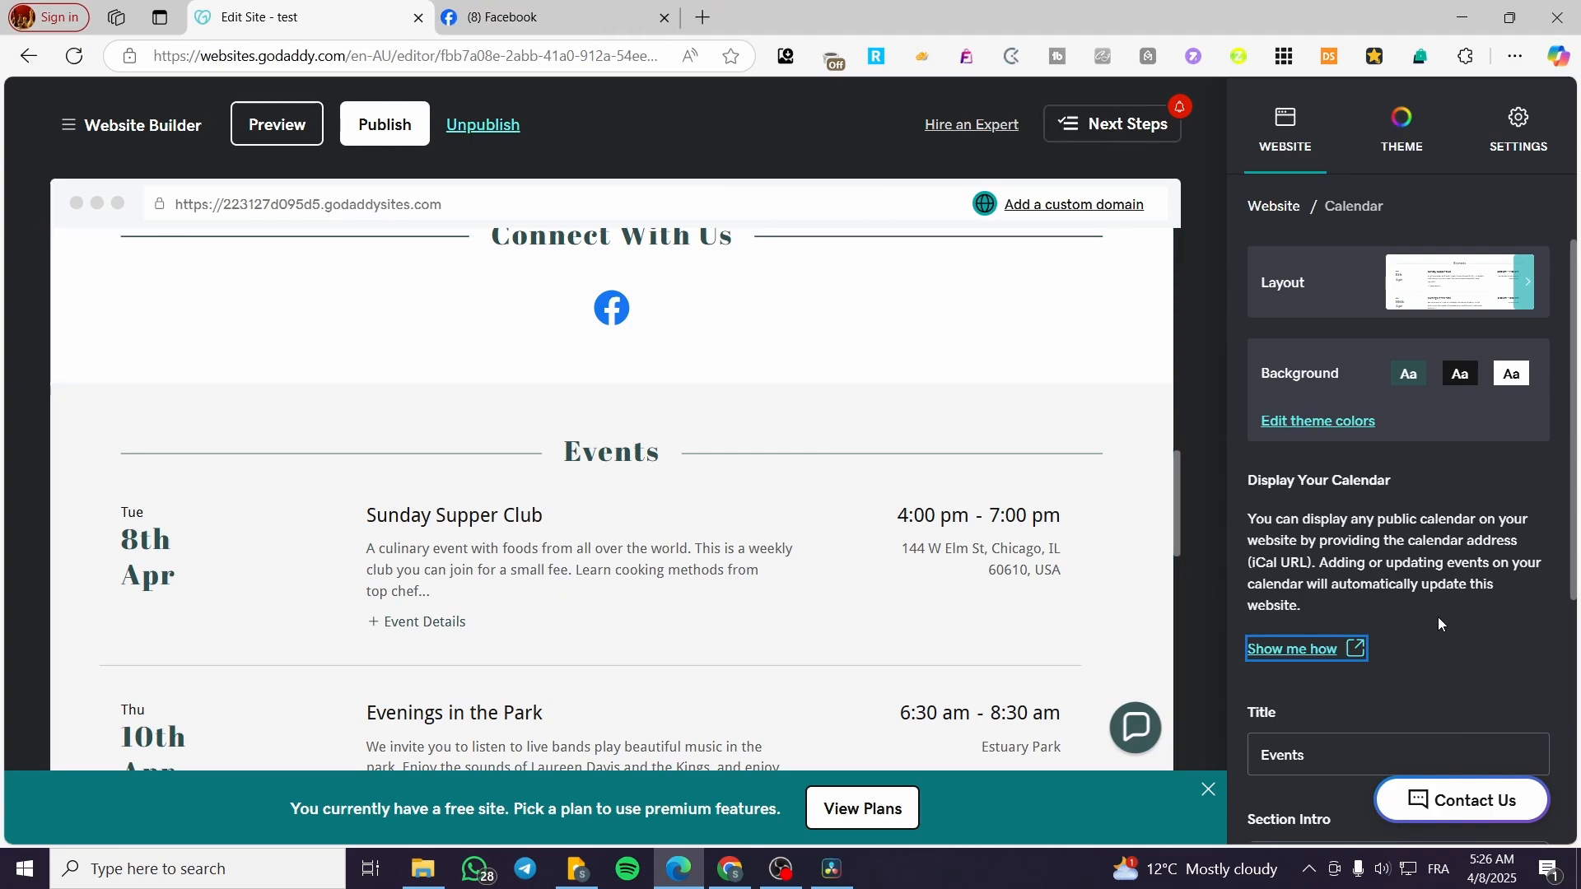
scroll(1321, 772, down, 1)
scroll(1399, 510, up, 1)
click(1454, 284)
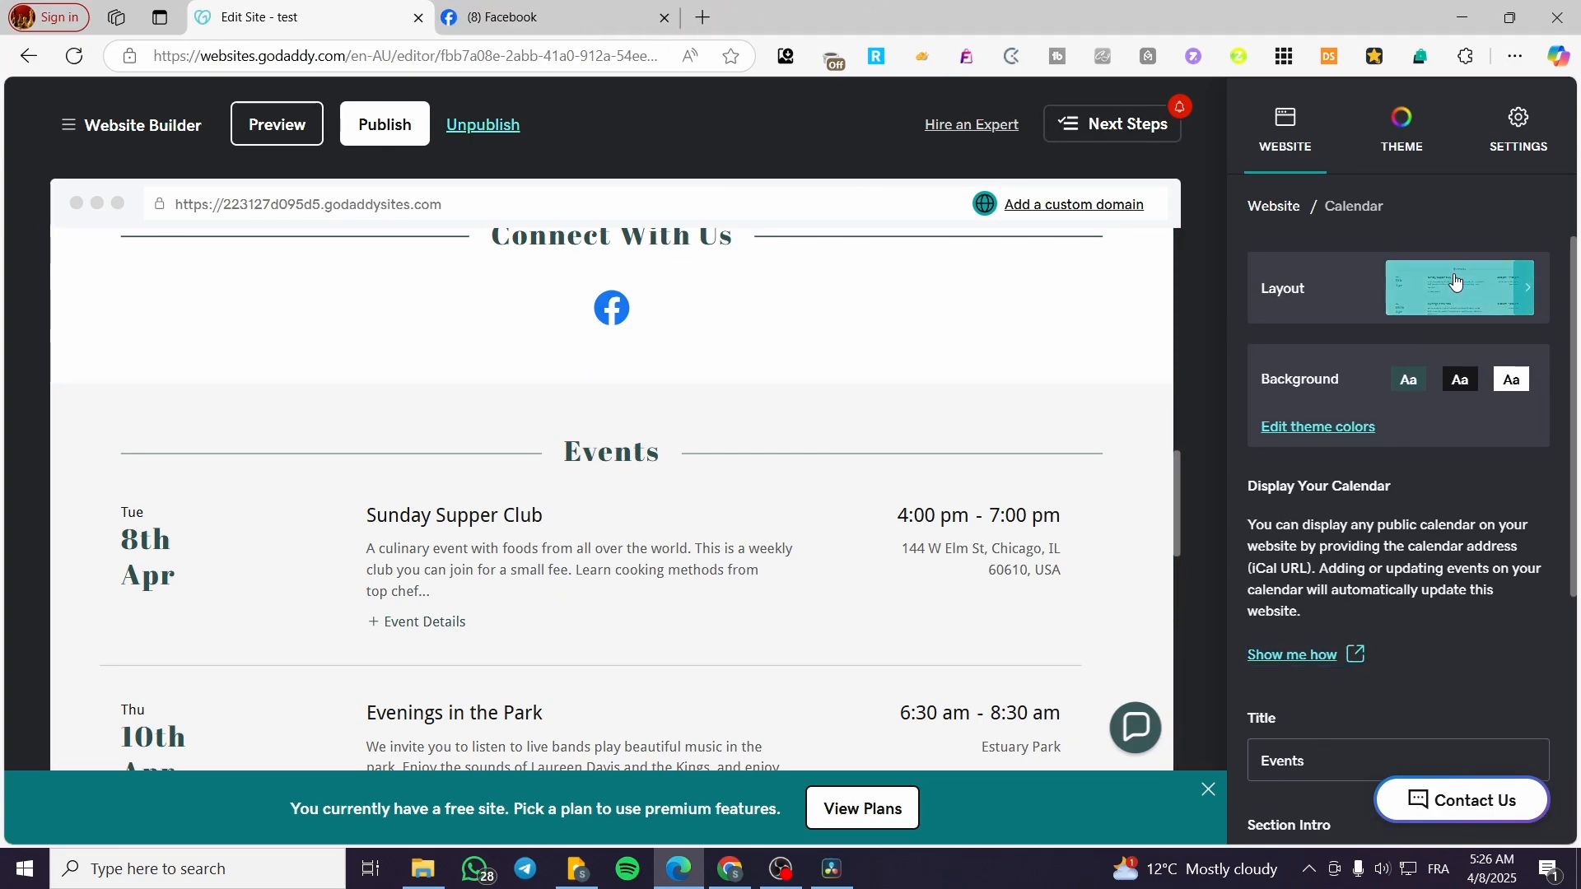
Load the copied calendar URL in a new tab to download basic.ics.
click(702, 18)
key(Return)
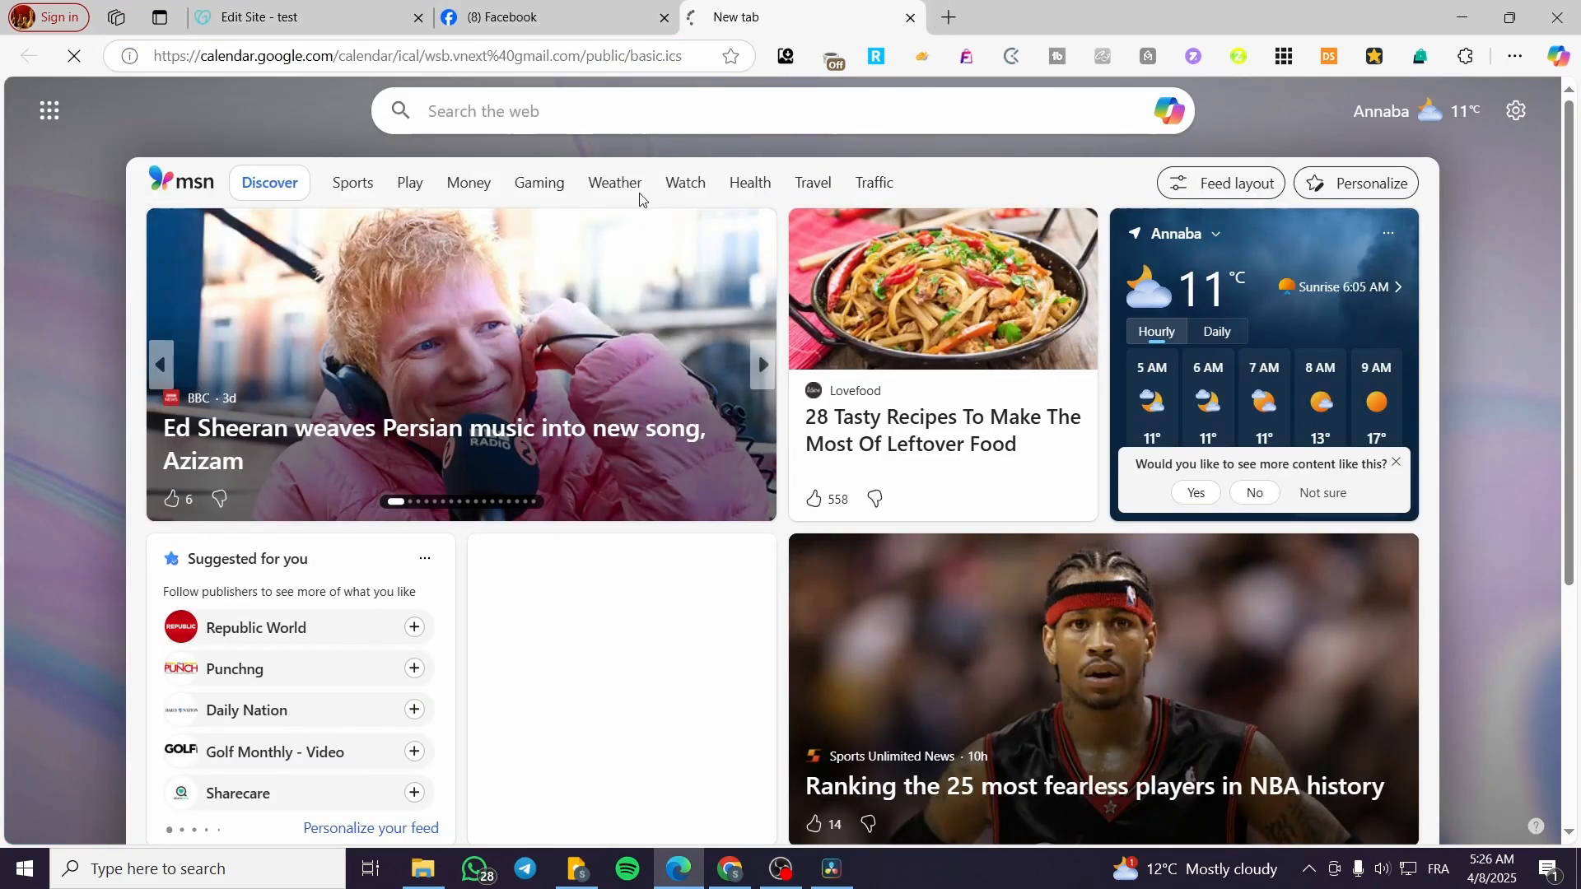
drag(751, 14, 506, 15)
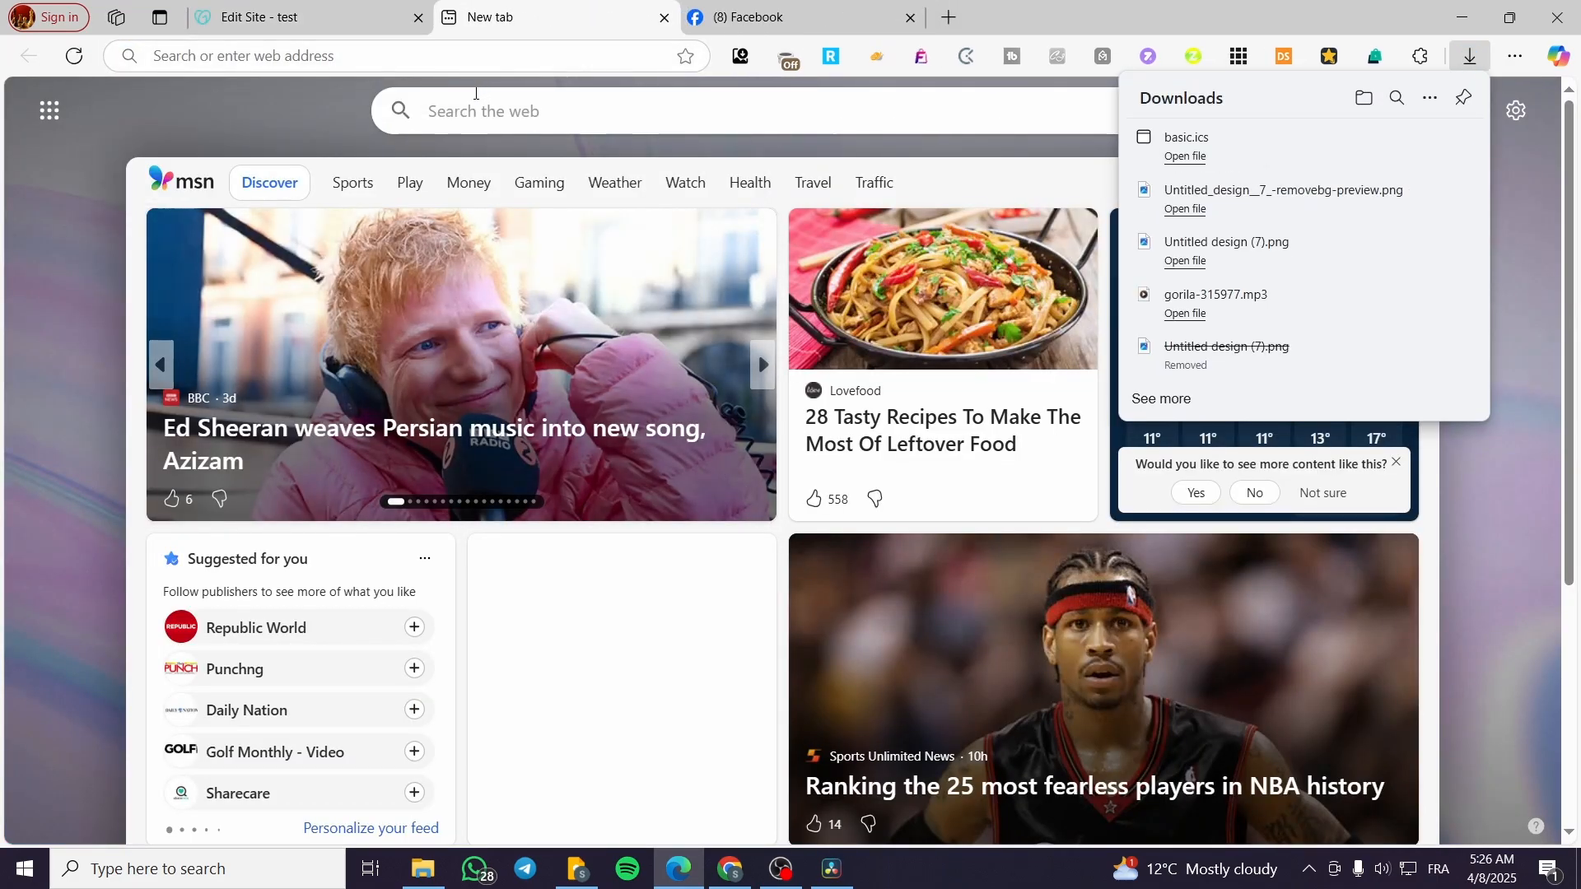
click(324, 8)
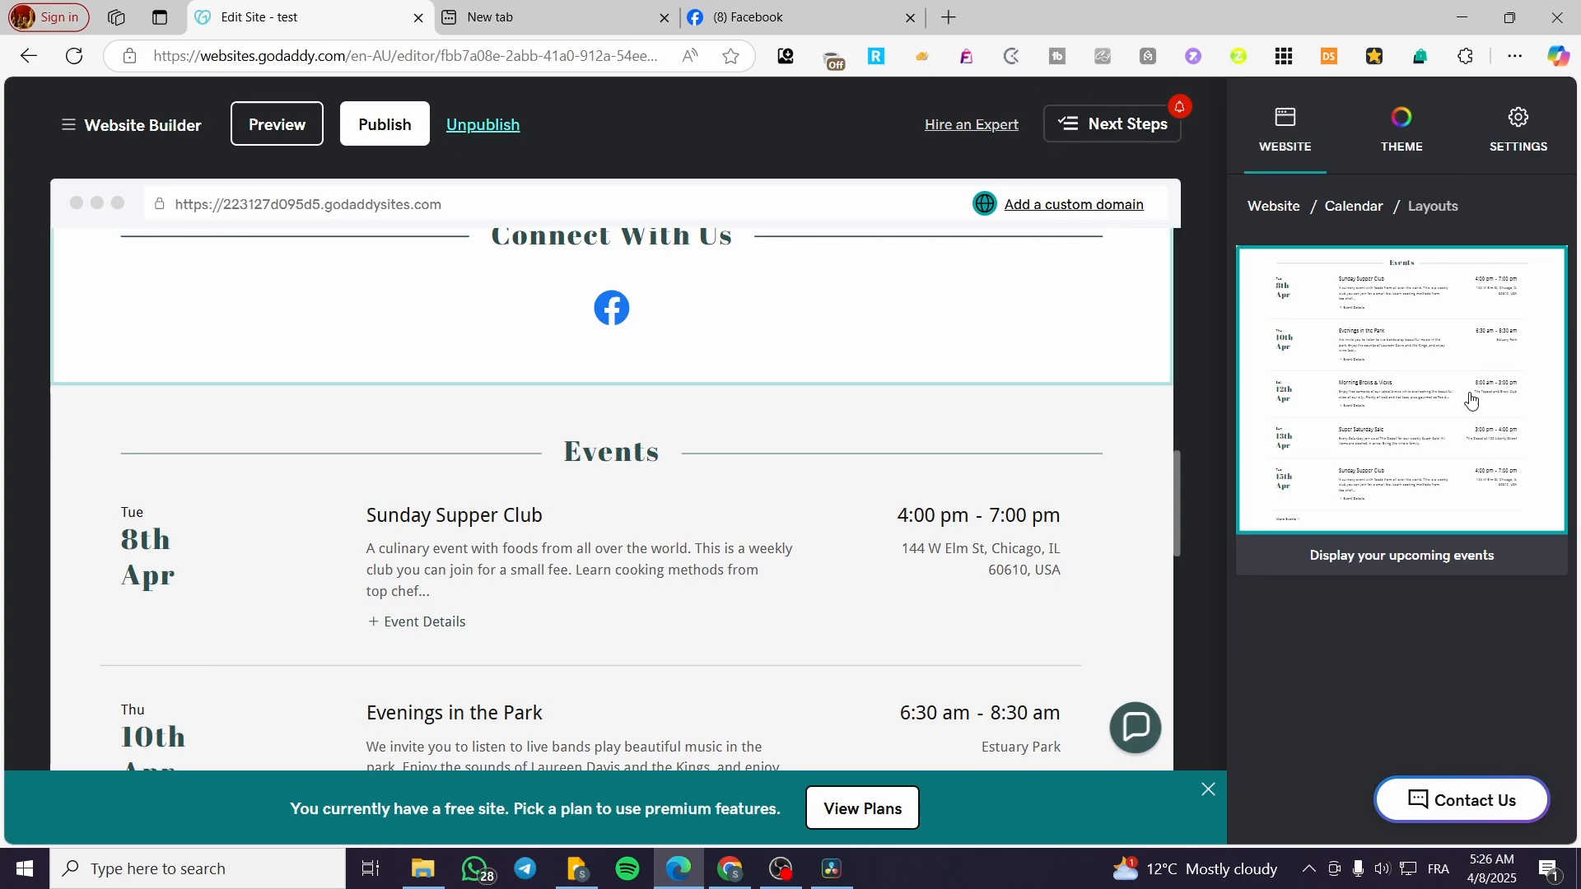
Switch the Events section to manually added events, leaving Evenings in the Park on 11/28/2020.
scroll(756, 372, down, 5)
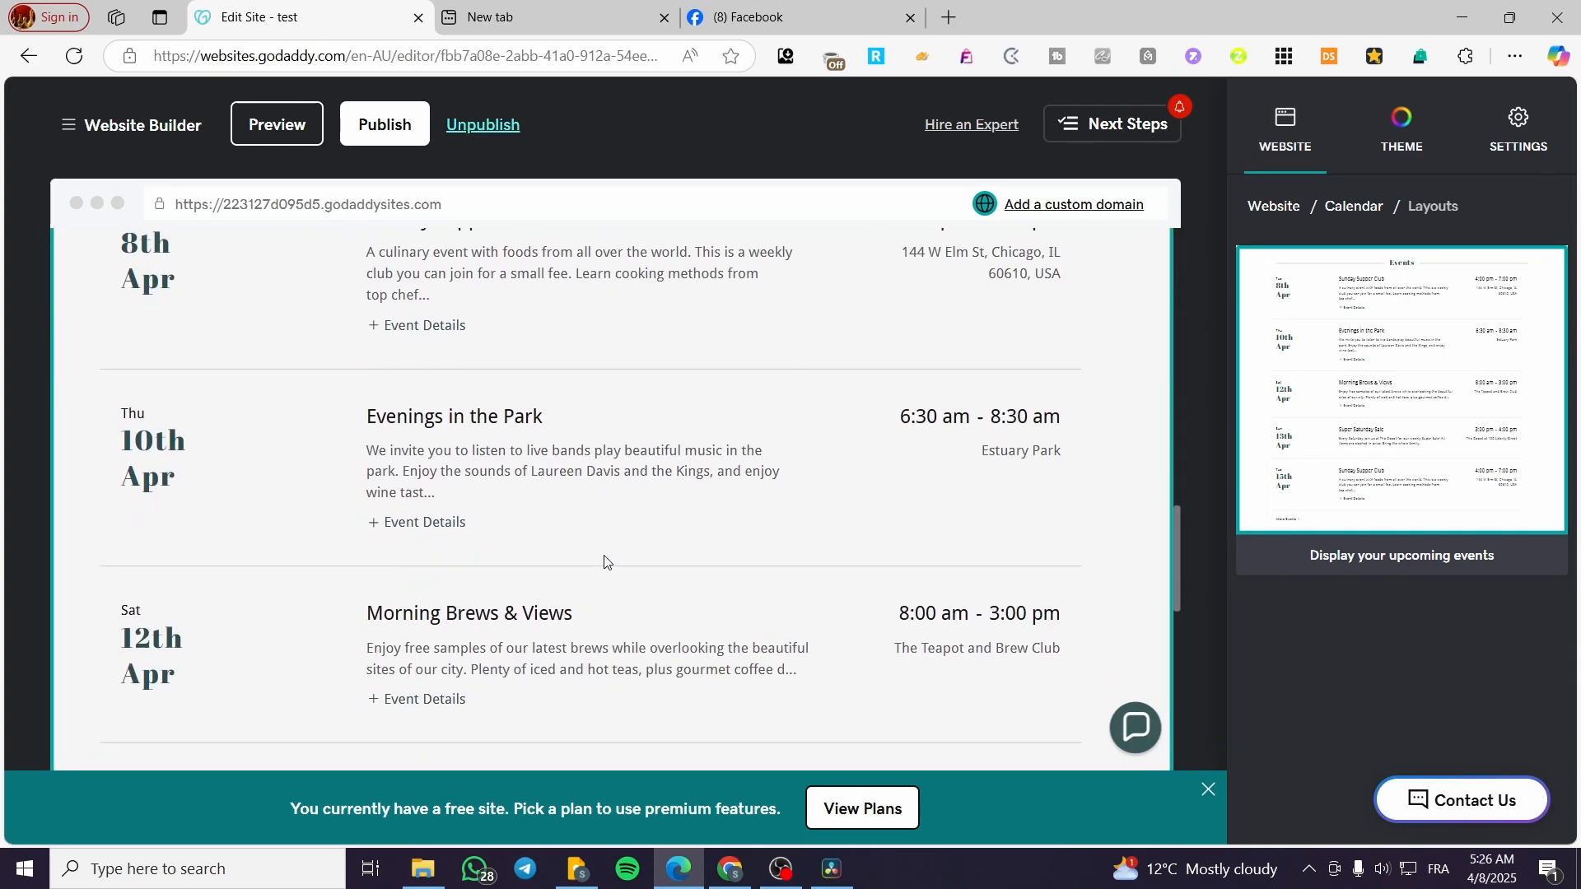
click(387, 558)
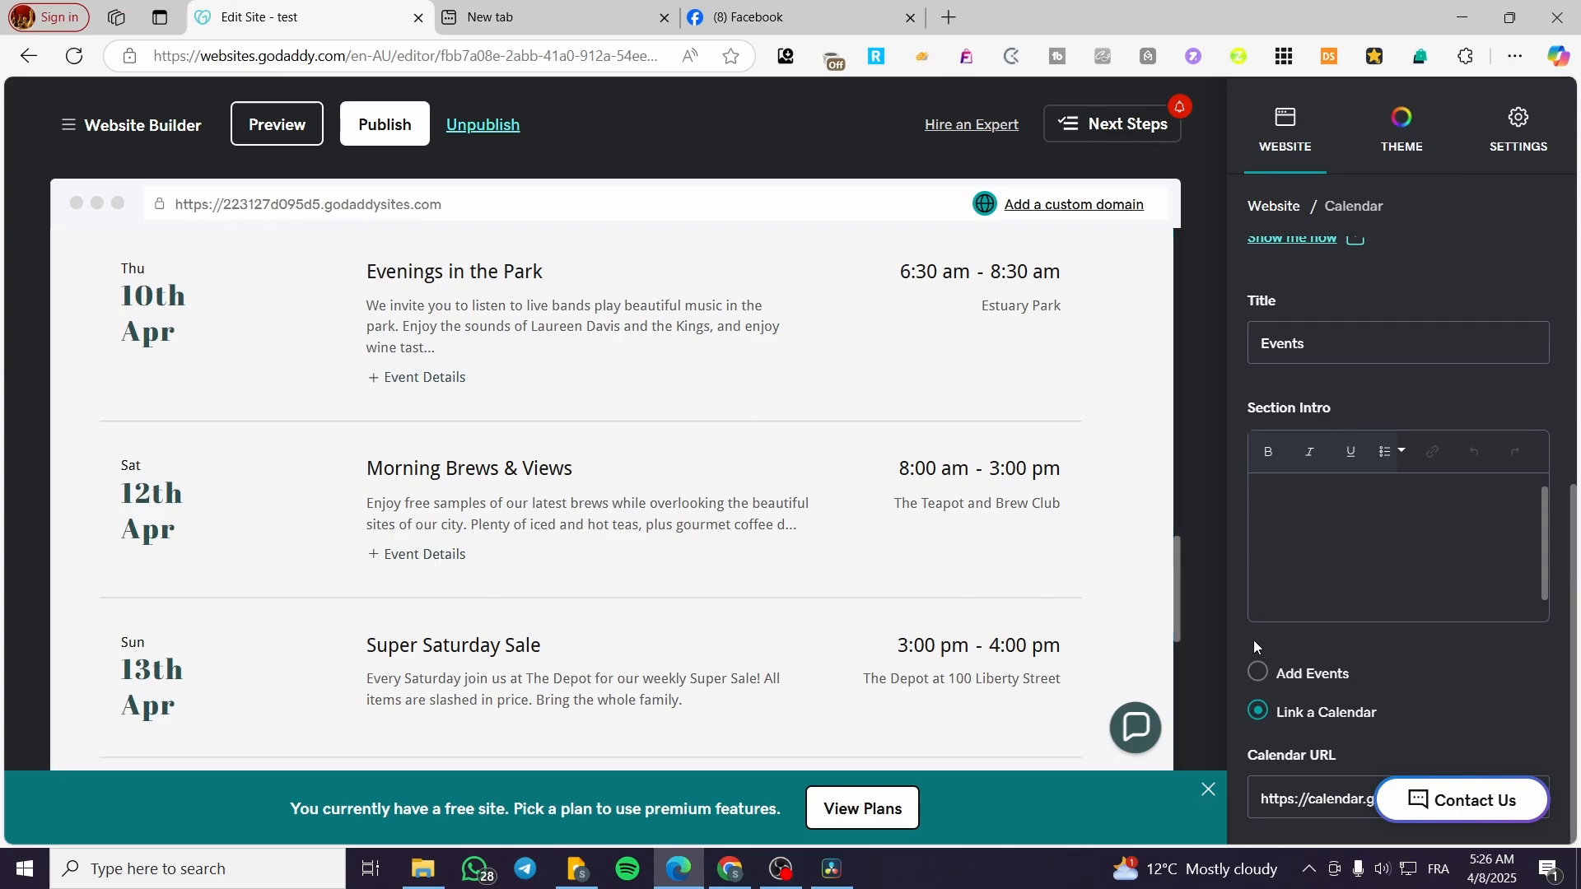
click(1260, 671)
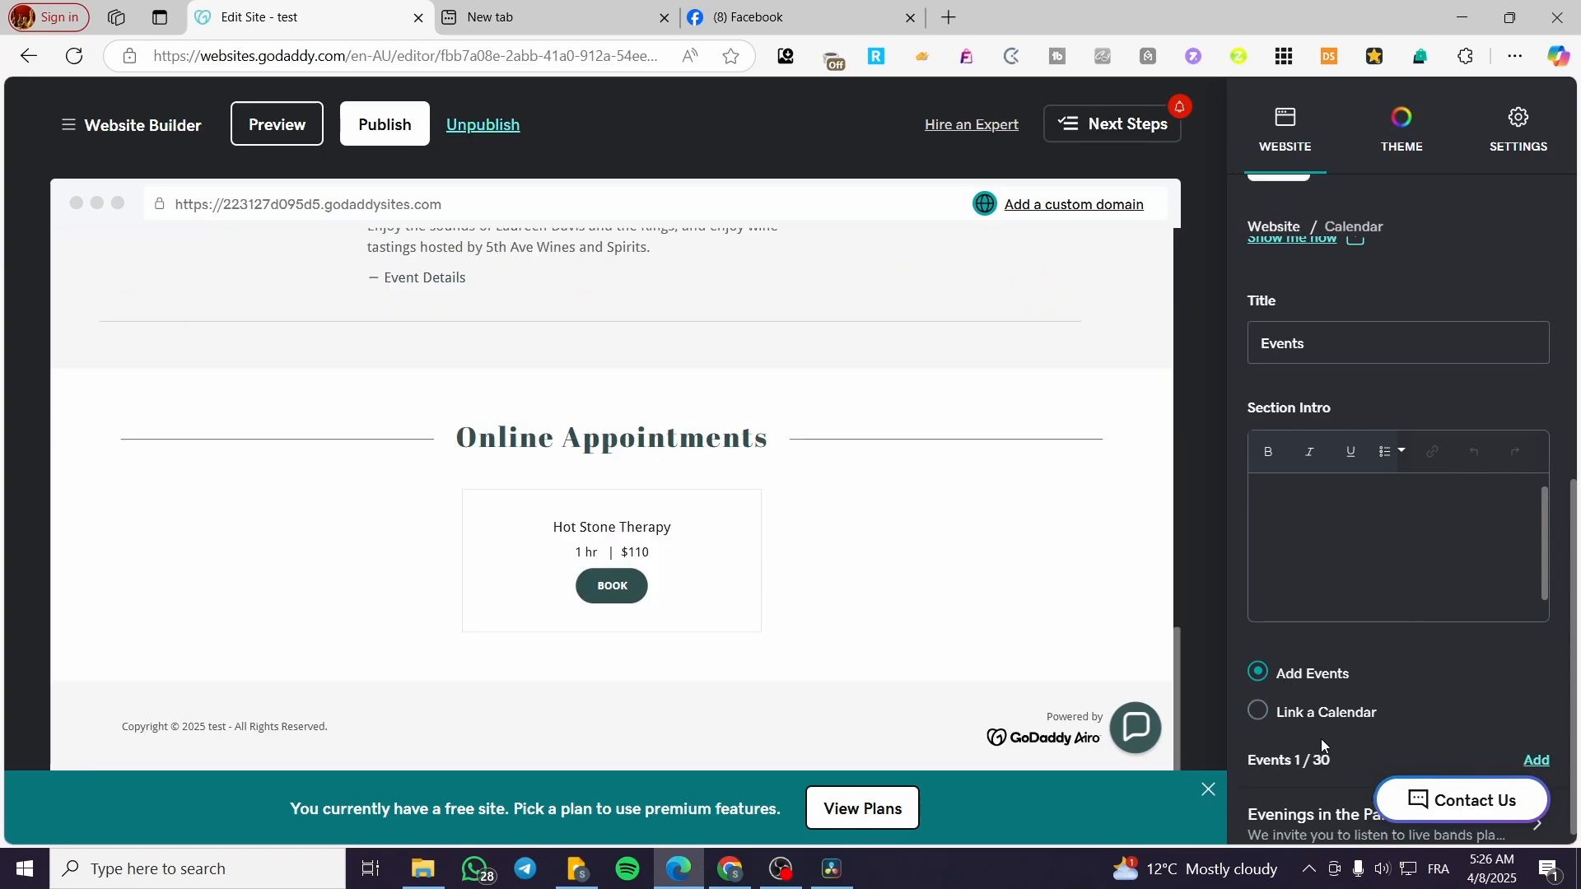
scroll(660, 645, up, 3)
scroll(660, 653, down, 3)
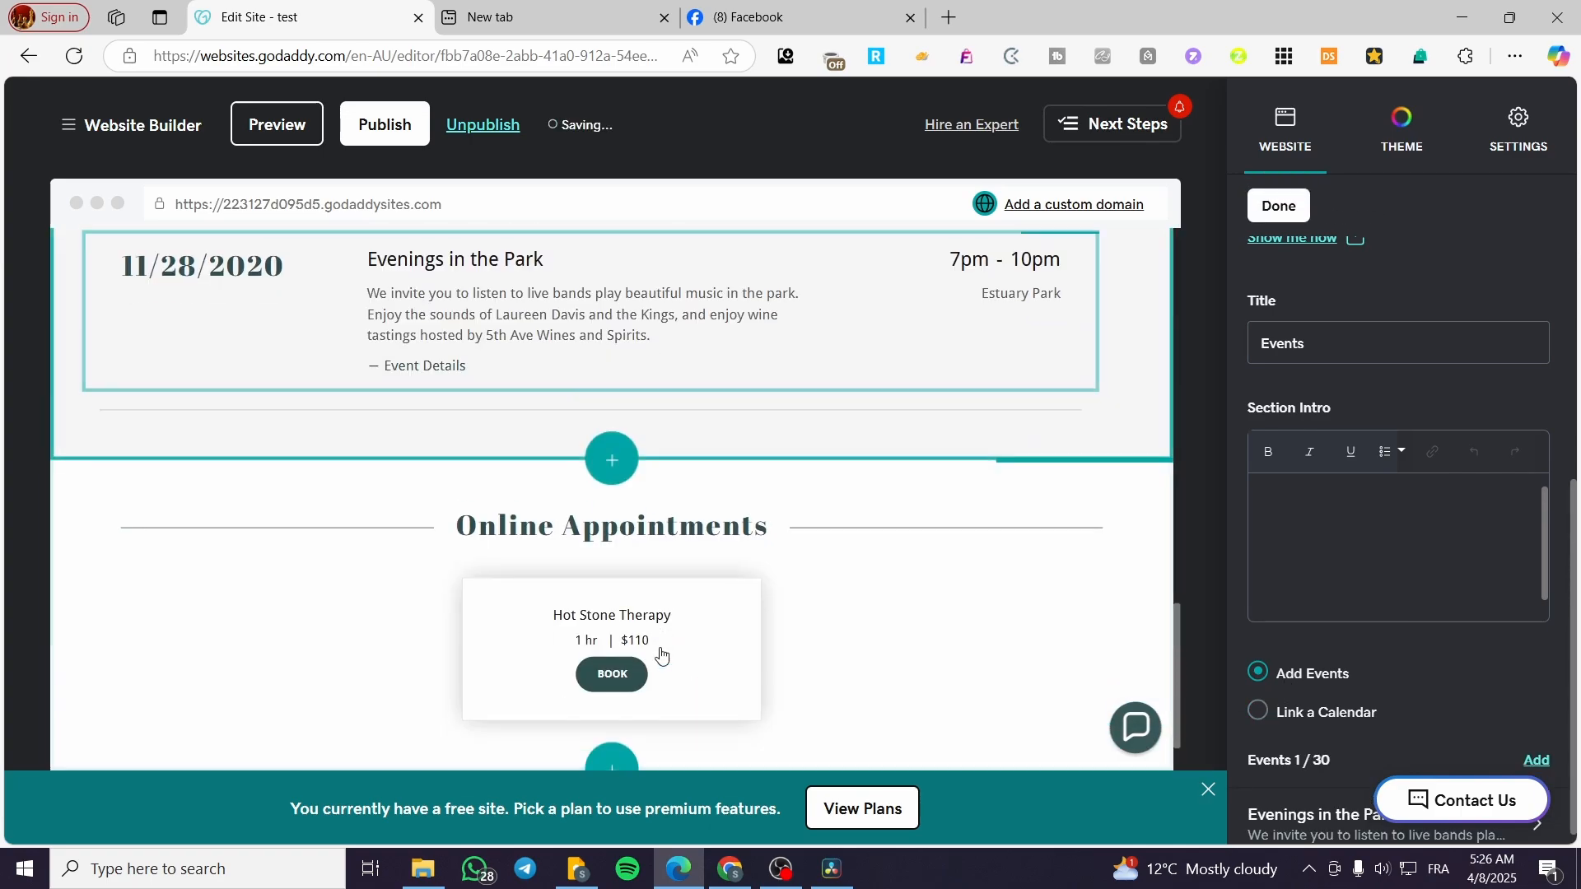
scroll(662, 654, up, 3)
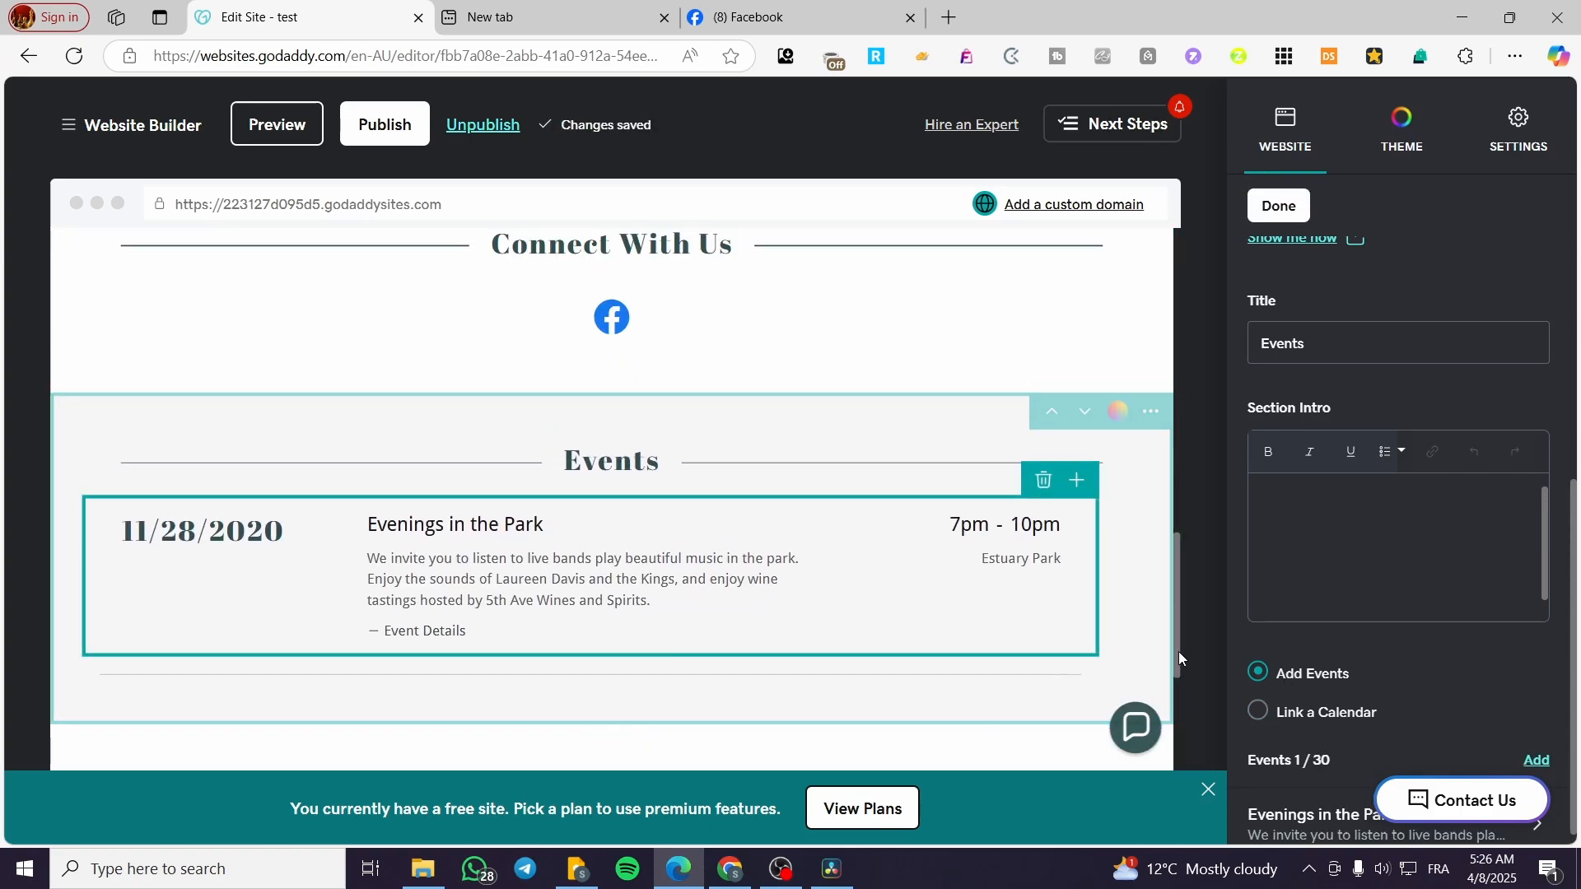